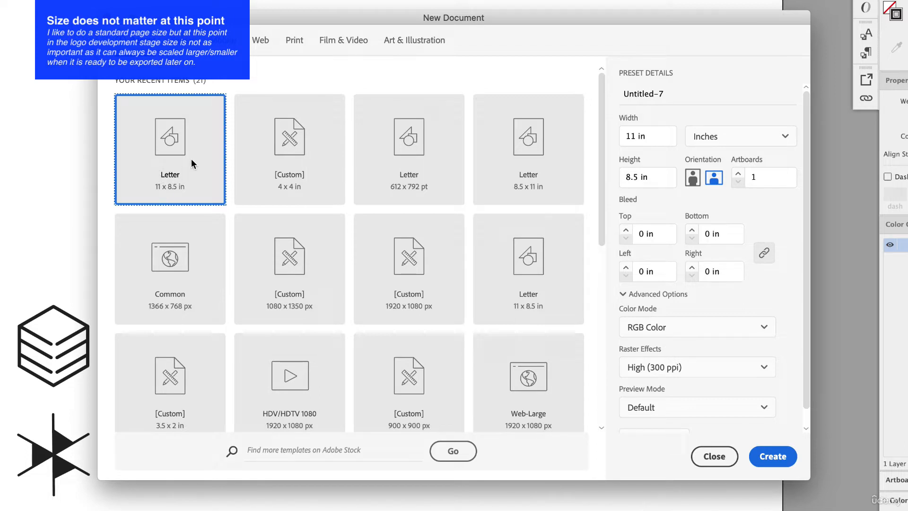
# Create a landscape Letter document of 11 x 8.5 in and paste the copied logo icons near the page's upper edge
pyautogui.click(714, 181)
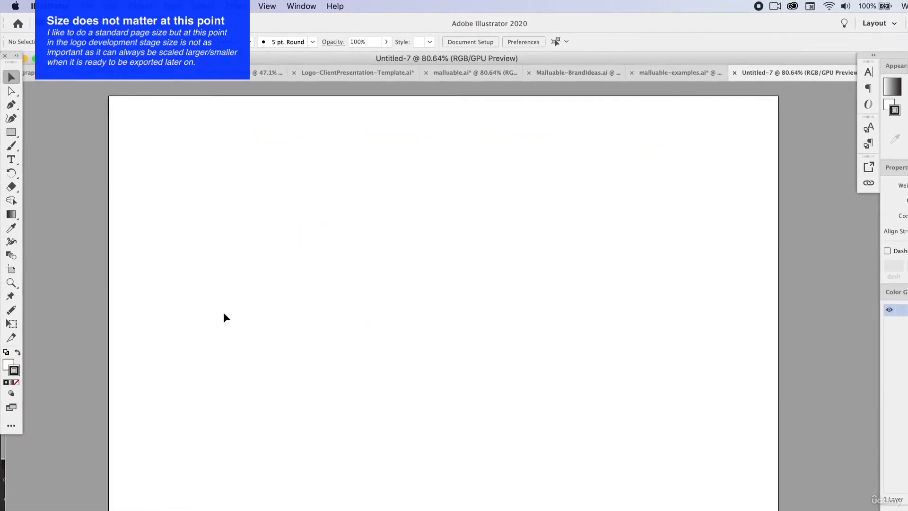
pyautogui.press('cmd+v')
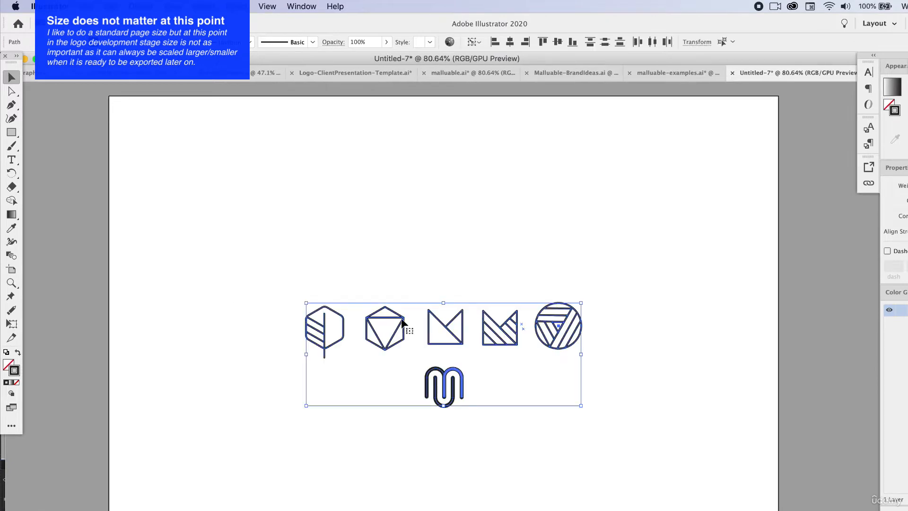
pyautogui.moveTo(440, 325); pyautogui.dragTo(443, 147)
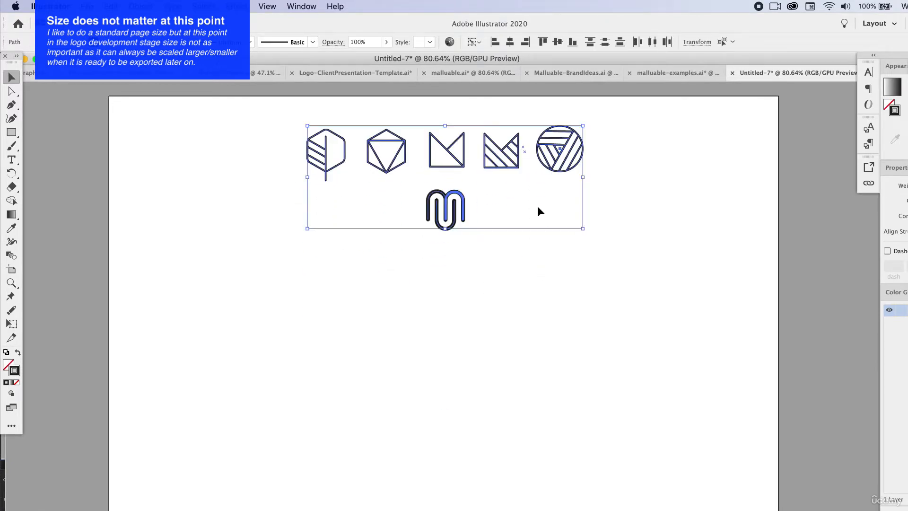
# Place the rounded M icon at the right end of the icon row, then centre the whole row on the page
pyautogui.click(537, 206)
pyautogui.click(463, 204)
pyautogui.moveTo(464, 204); pyautogui.dragTo(642, 146)
pyautogui.click(691, 162)
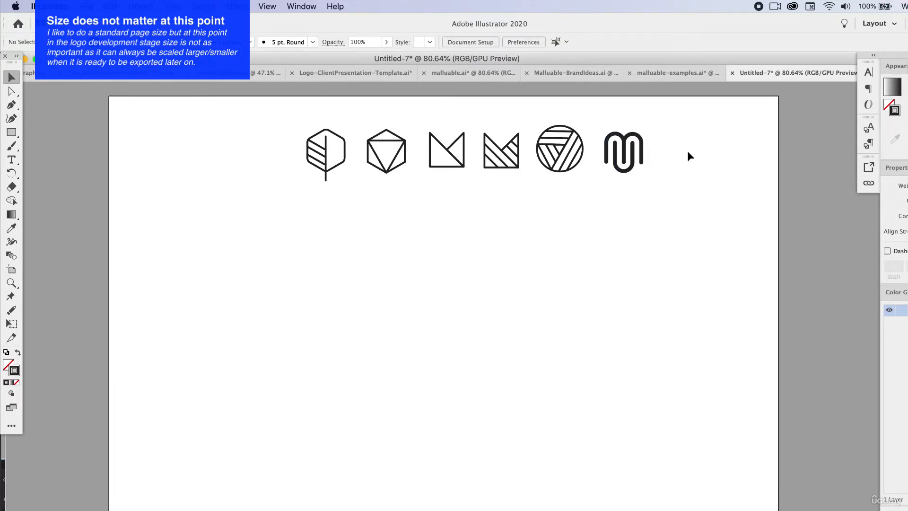
pyautogui.moveTo(329, 122); pyautogui.dragTo(610, 169)
pyautogui.click(644, 236)
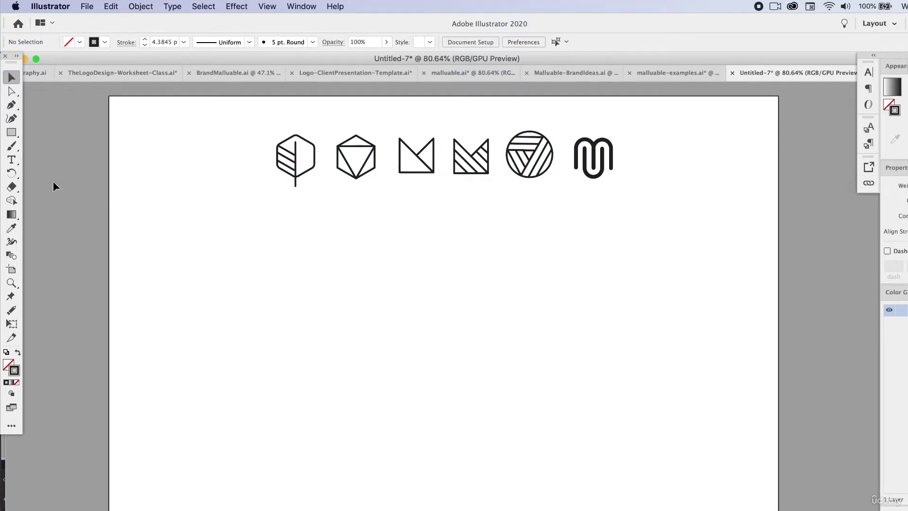
# Add the point text "malluable" below the icon row
pyautogui.moveTo(11, 159); pyautogui.dragTo(43, 165)
pyautogui.click(294, 293)
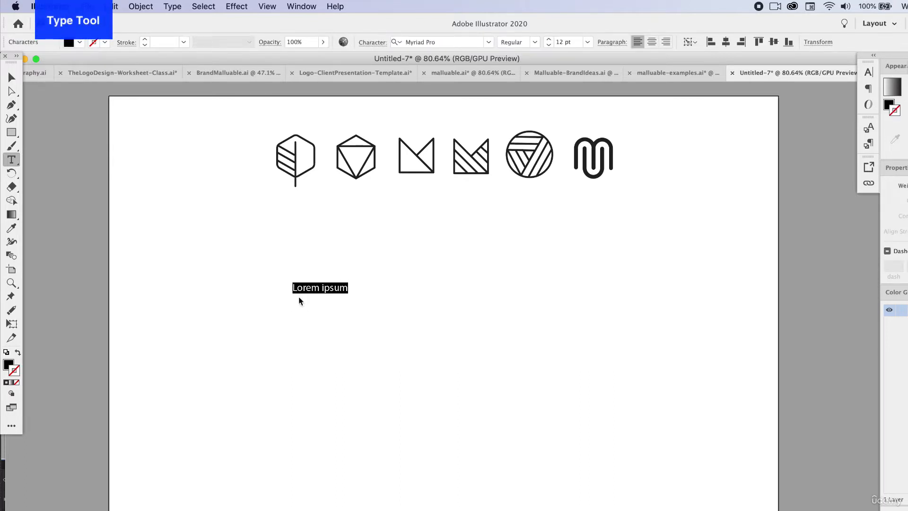
pyautogui.write('malluable')
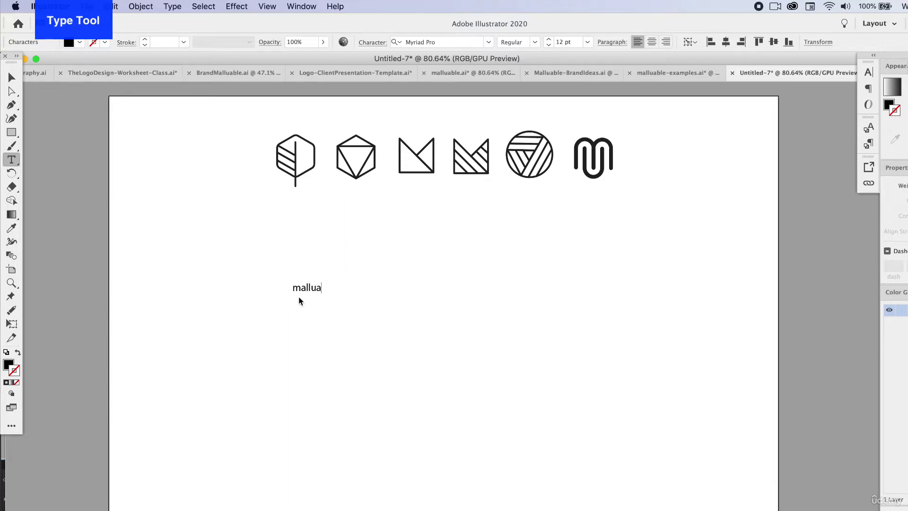
pyautogui.click(11, 75)
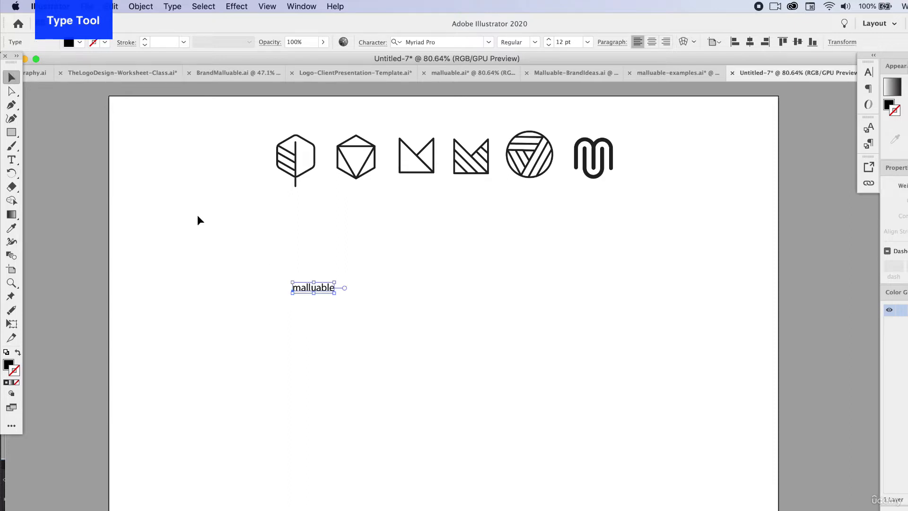
# Enlarge the word malluable to about 44 pt and move it to the left part of the page
pyautogui.moveTo(338, 279); pyautogui.dragTo(447, 248)
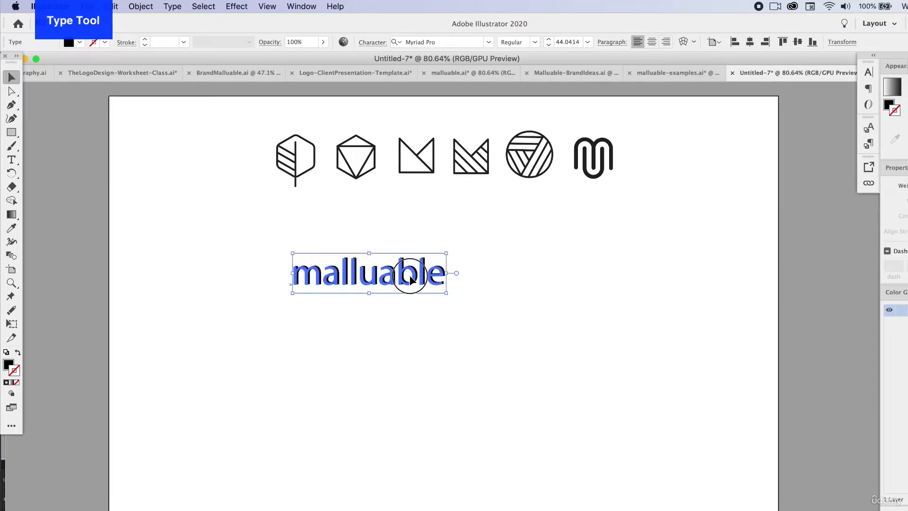
pyautogui.moveTo(410, 275); pyautogui.dragTo(323, 298)
pyautogui.click(406, 293)
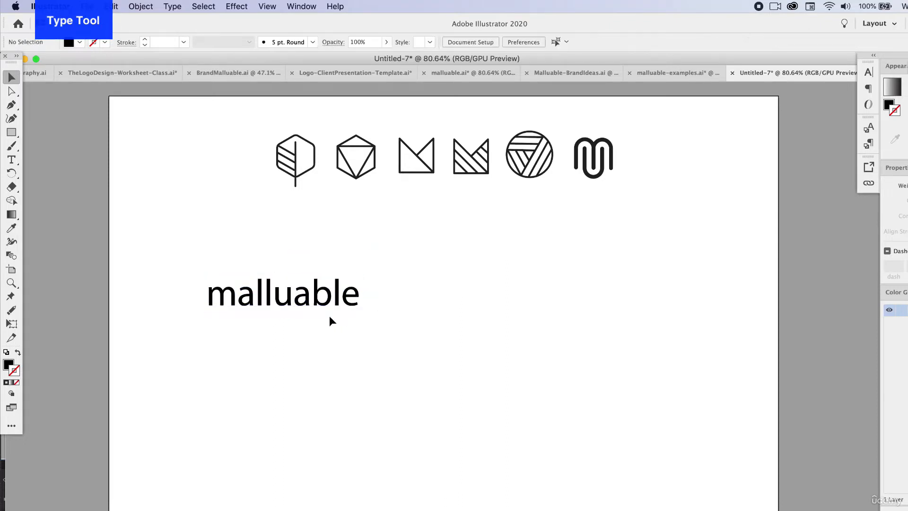
# Duplicate the word malluable to its right and set the copy in All Caps
pyautogui.click(321, 302)
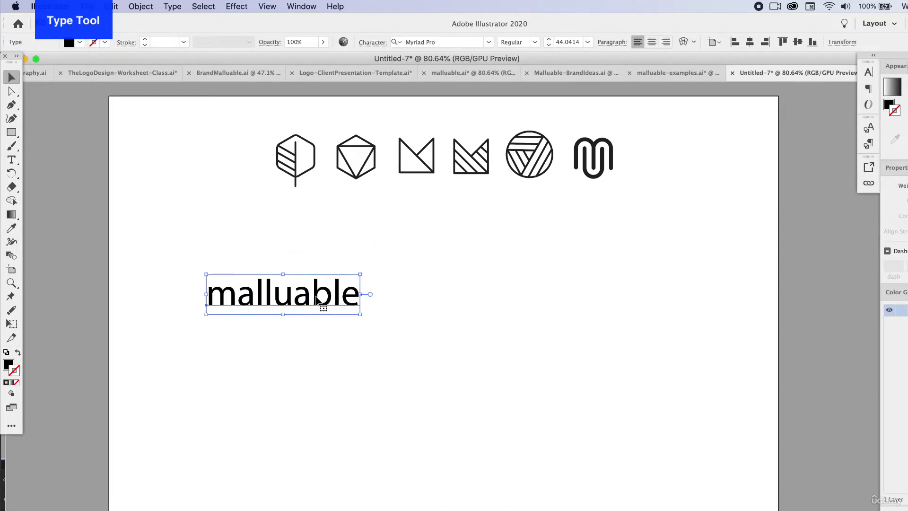
pyautogui.moveTo(316, 298); pyautogui.dragTo(524, 296)
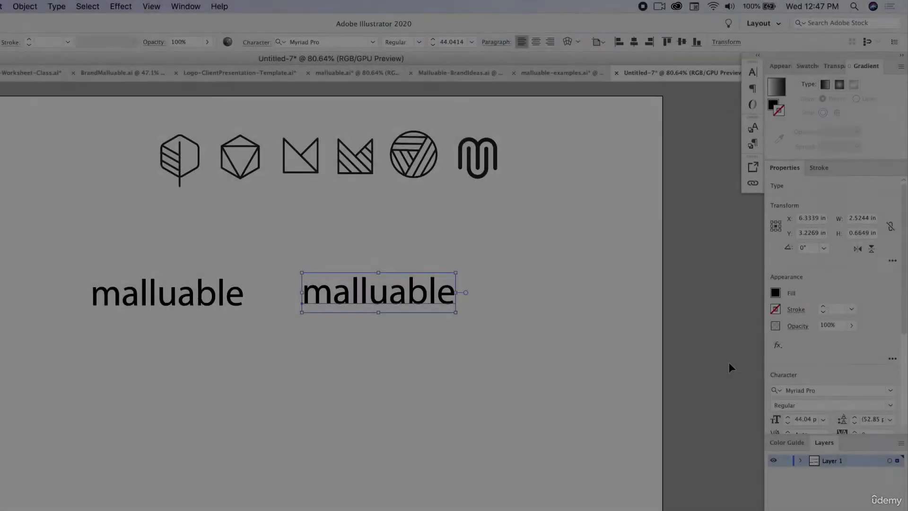
pyautogui.scroll(-3, 785, 380)
pyautogui.click(783, 325)
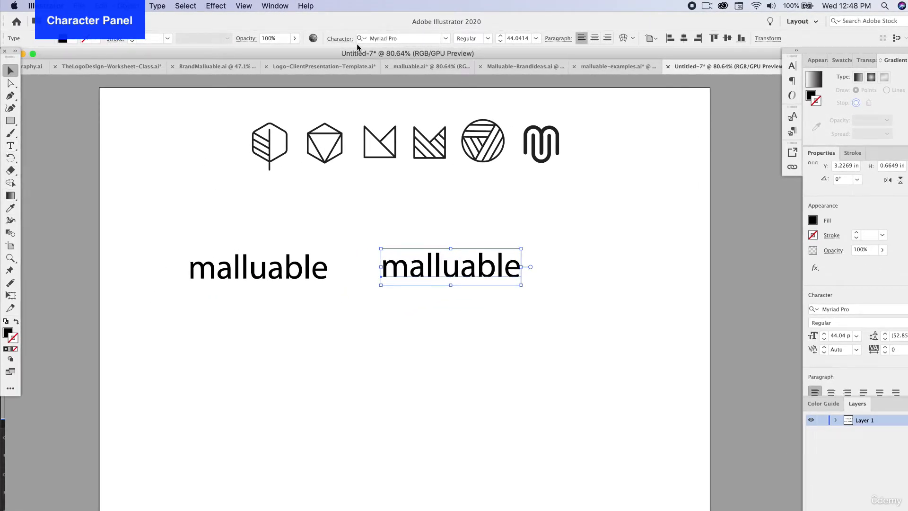
pyautogui.click(343, 40)
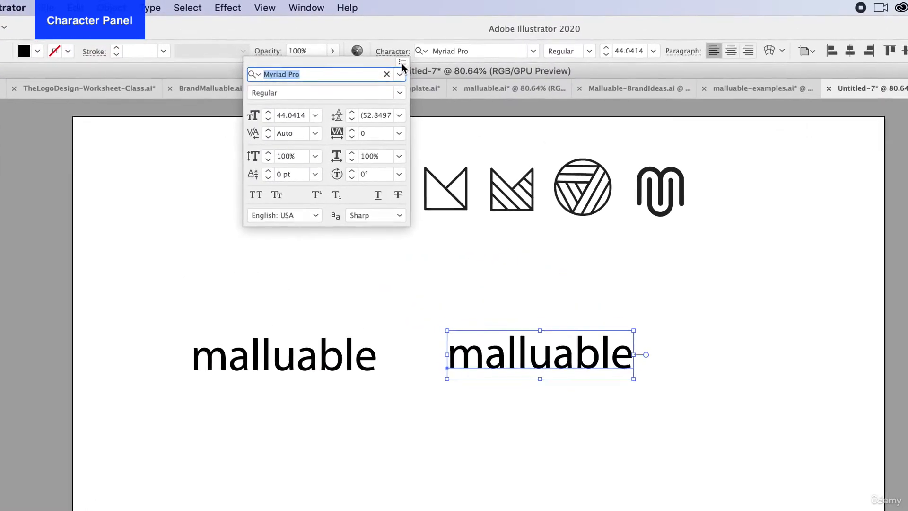
pyautogui.click(348, 47)
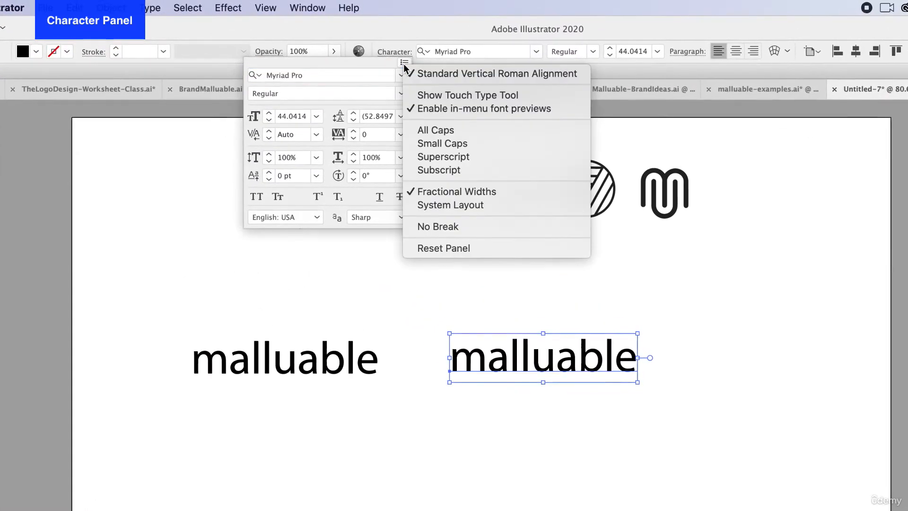
pyautogui.click(439, 130)
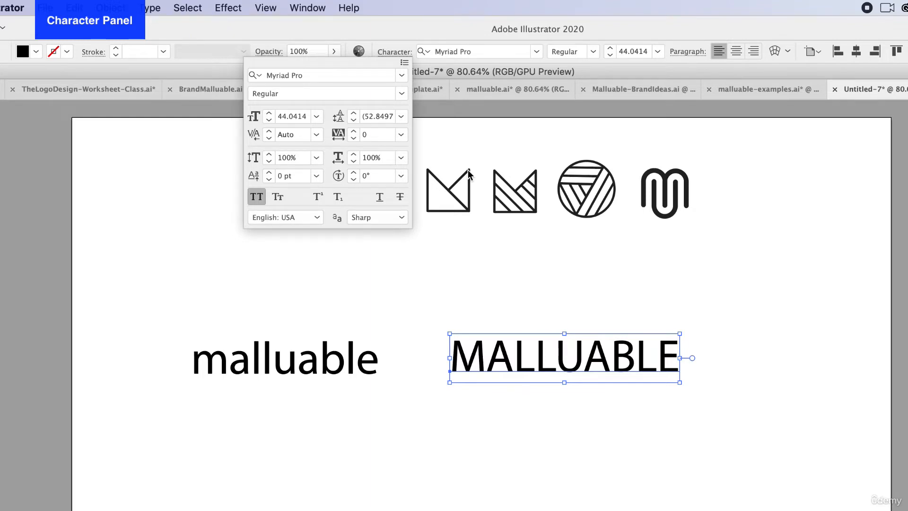
pyautogui.click(404, 63)
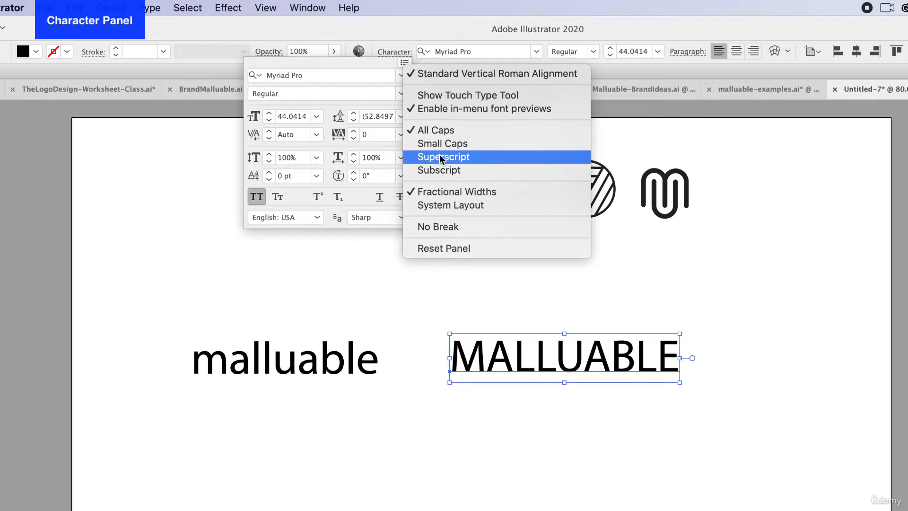
pyautogui.click(404, 63)
# Space the lowercase and uppercase words further apart and raise both slightly
pyautogui.moveTo(554, 367); pyautogui.dragTo(598, 369)
pyautogui.moveTo(311, 369); pyautogui.dragTo(325, 352)
pyautogui.moveTo(497, 369); pyautogui.dragTo(517, 350)
pyautogui.click(477, 402)
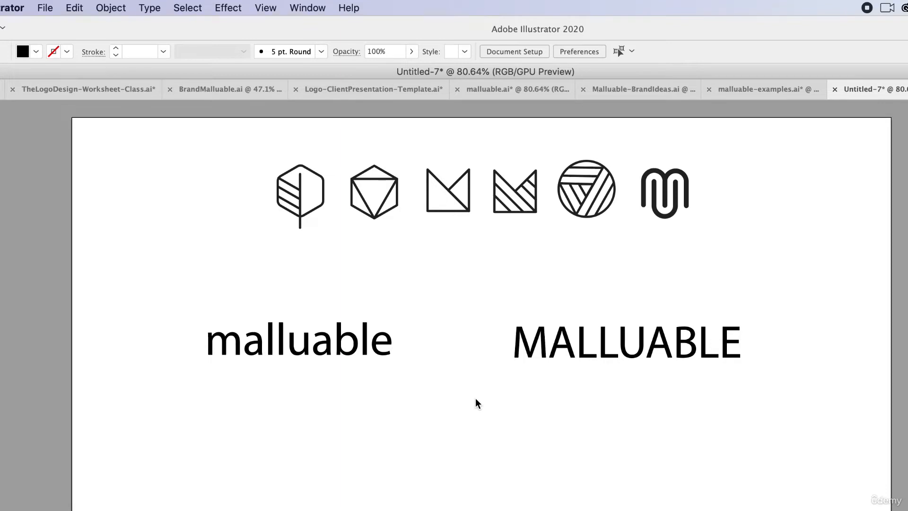
# Move both words closer to the icons, shrink them to about 36.6 pt, and shift the uppercase word further right
pyautogui.click(337, 351)
pyautogui.keyDown('shift'); pyautogui.click(599, 351); pyautogui.keyUp('shift')
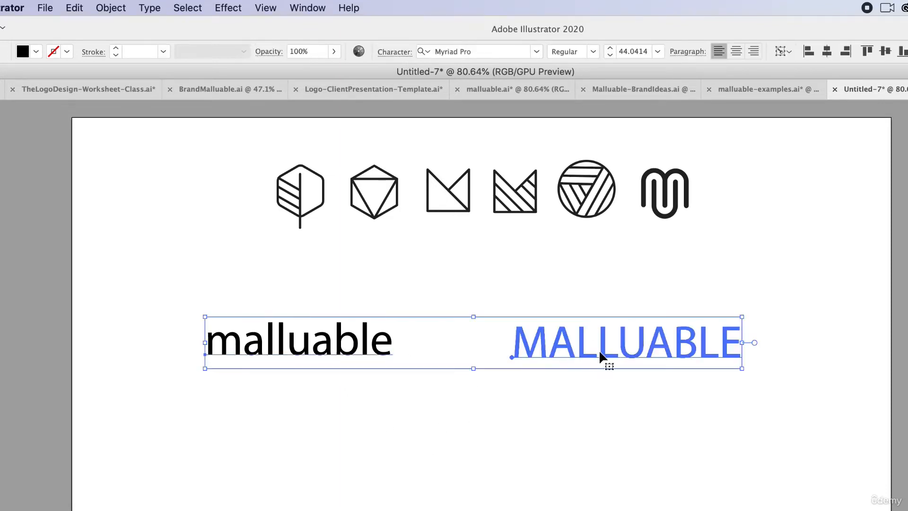
pyautogui.moveTo(599, 350); pyautogui.dragTo(598, 312)
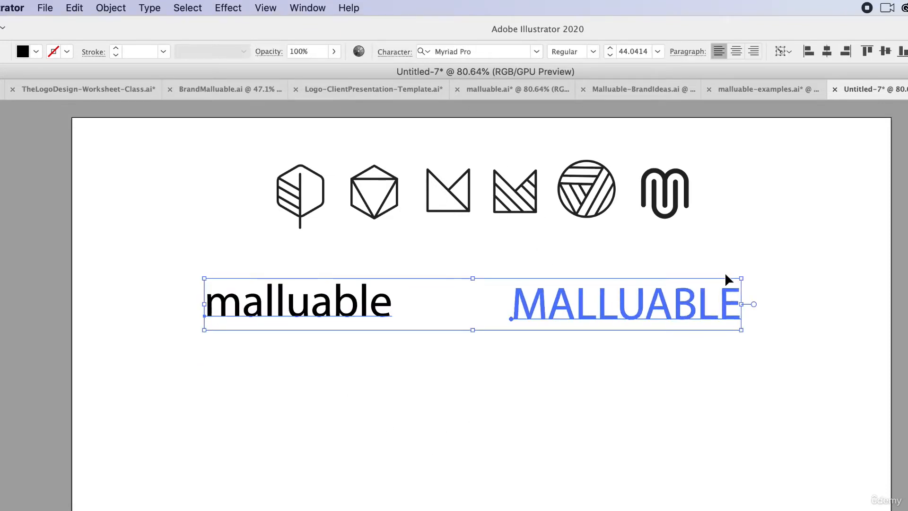
pyautogui.moveTo(741, 278); pyautogui.dragTo(644, 276)
pyautogui.click(715, 298)
pyautogui.moveTo(589, 302); pyautogui.dragTo(682, 305)
# Duplicate the lowercase and uppercase words as a second row directly below the first
pyautogui.click(331, 310)
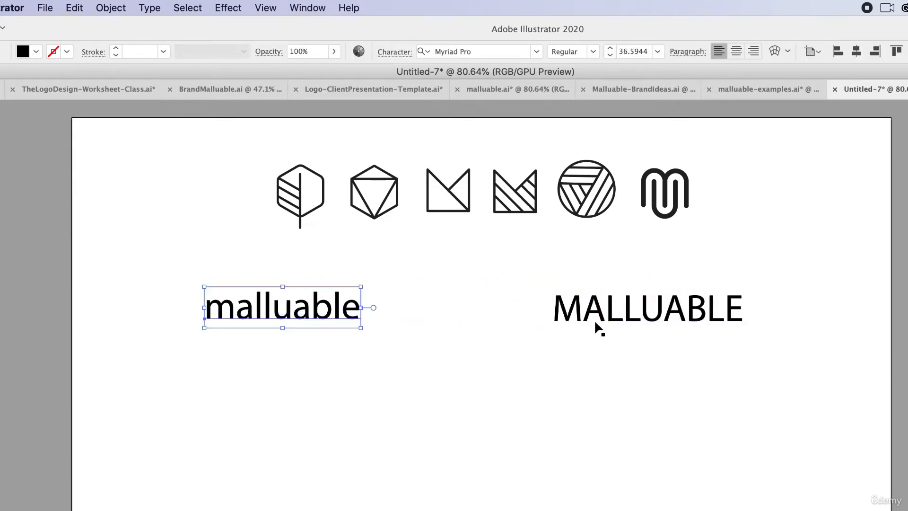
pyautogui.moveTo(651, 379); pyautogui.dragTo(289, 299)
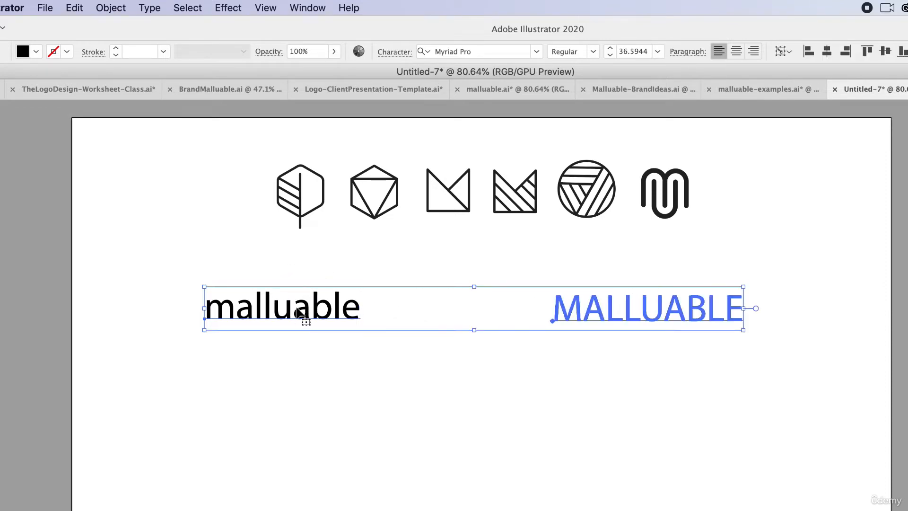
pyautogui.moveTo(299, 313); pyautogui.dragTo(299, 402)
pyautogui.click(332, 490)
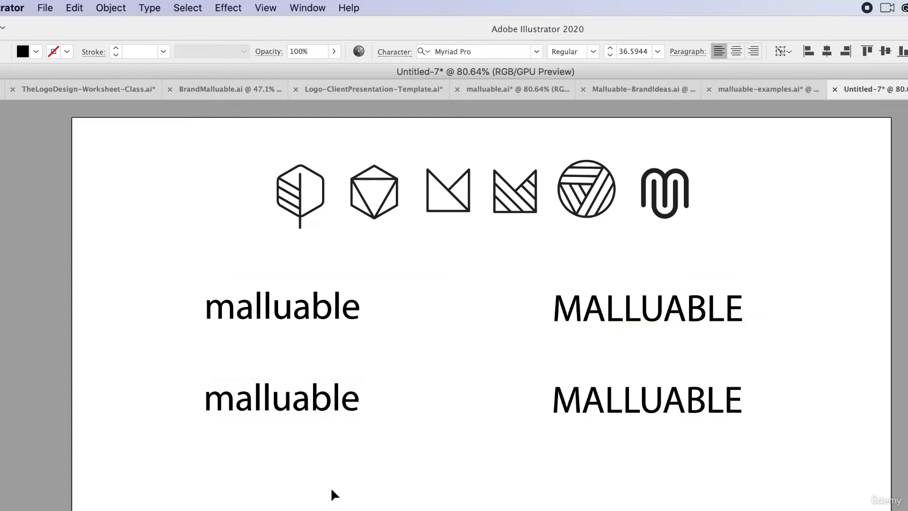
# Select both words in the second row and set their font to Noteworthy
pyautogui.click(308, 408)
pyautogui.keyDown('shift'); pyautogui.click(607, 407); pyautogui.keyUp('shift')
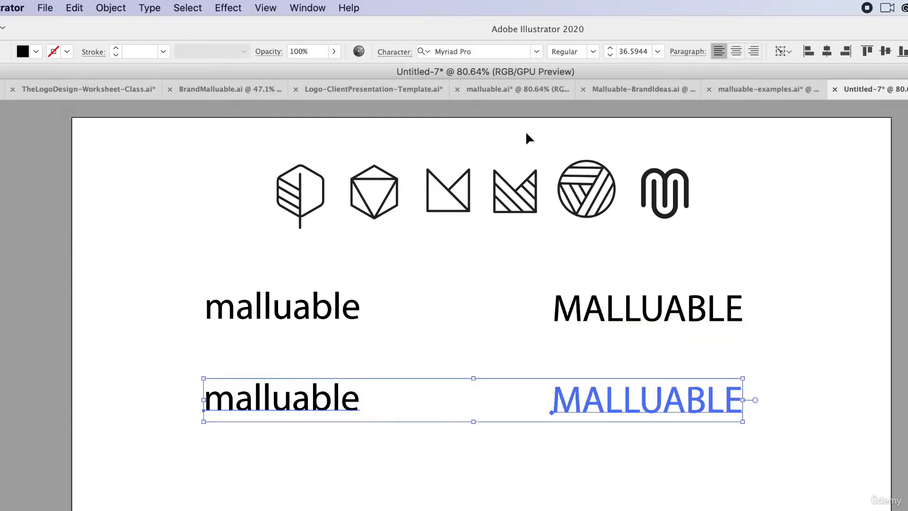
pyautogui.hscroll(10, 511, 132)
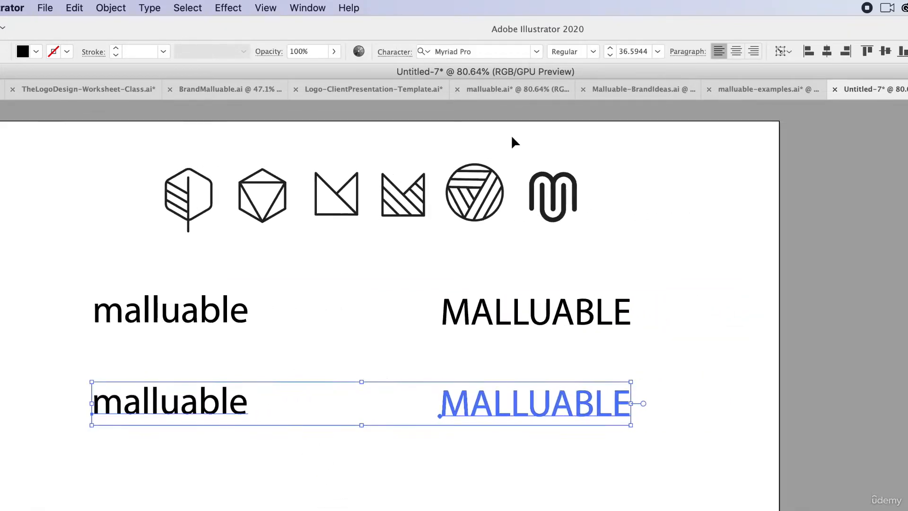
pyautogui.scroll(2, 512, 135)
pyautogui.scroll(-3, 438, 423)
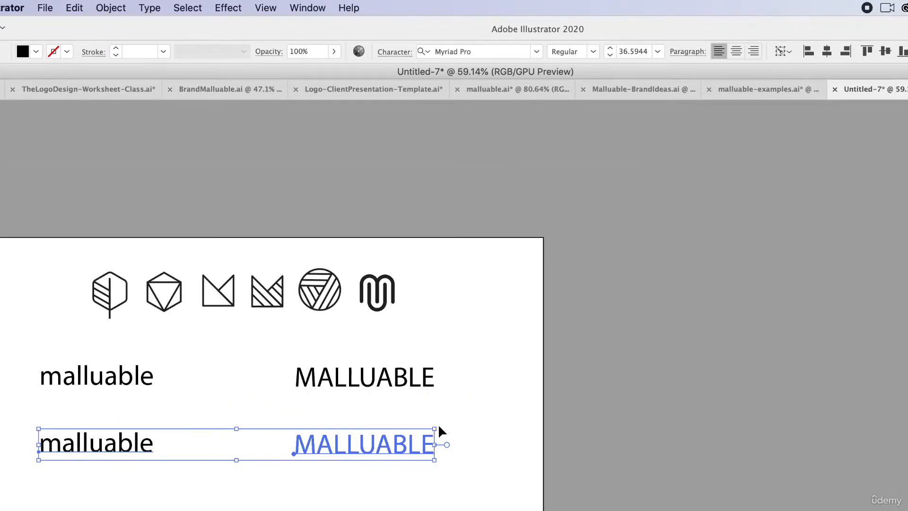
pyautogui.click(538, 52)
pyautogui.click(521, 192)
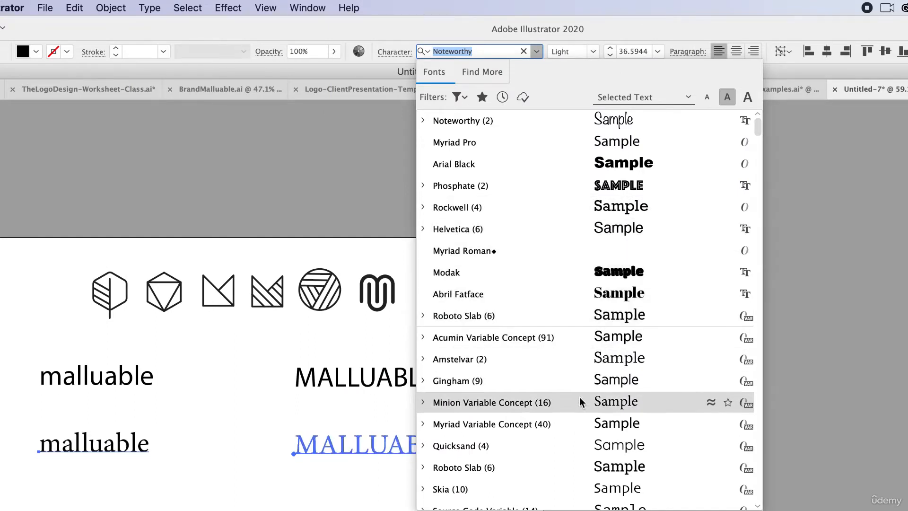
# Filter the font list to the Sans Serif classification
pyautogui.click(461, 98)
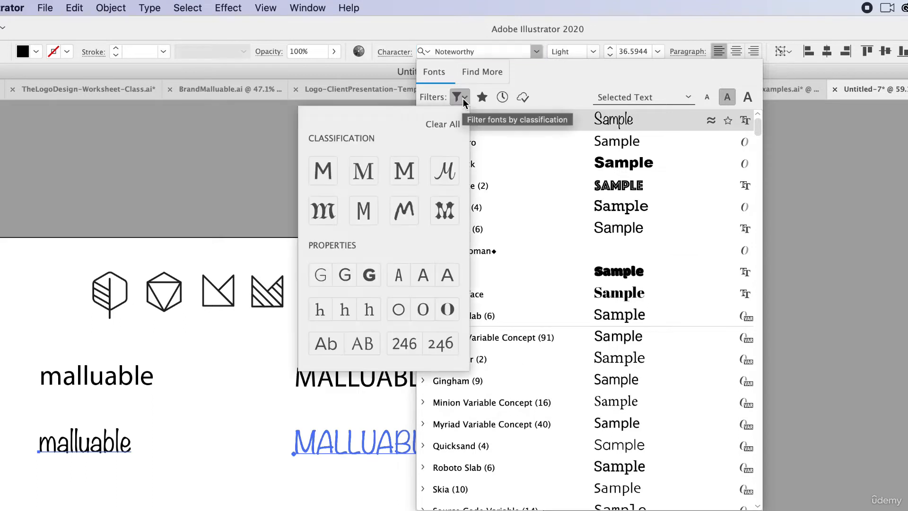
pyautogui.click(462, 98)
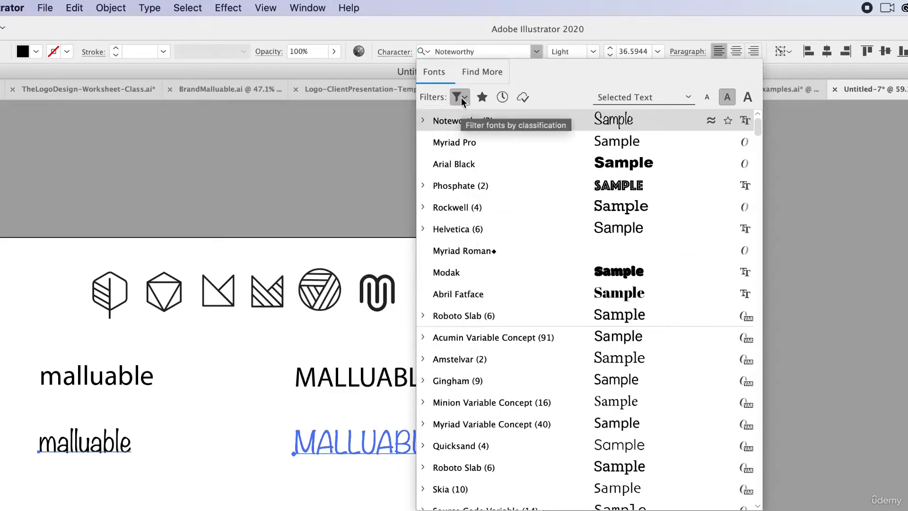
pyautogui.click(462, 99)
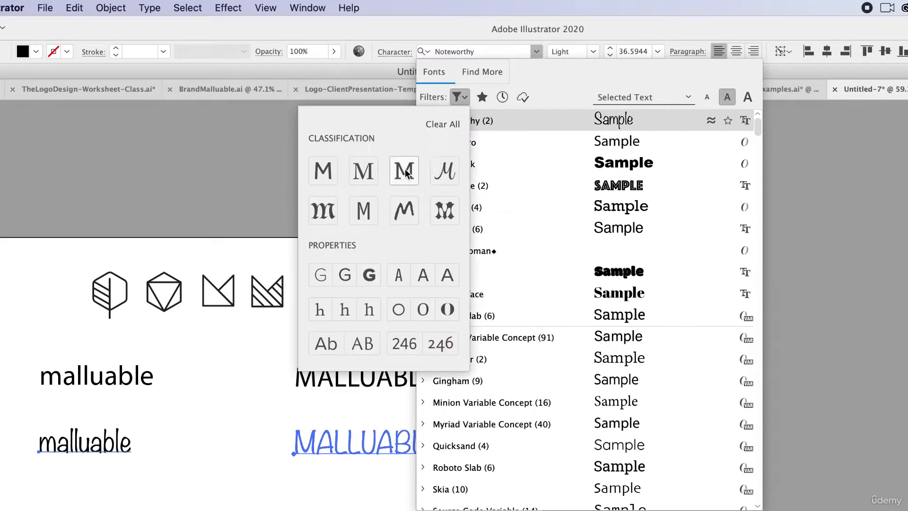
pyautogui.click(330, 176)
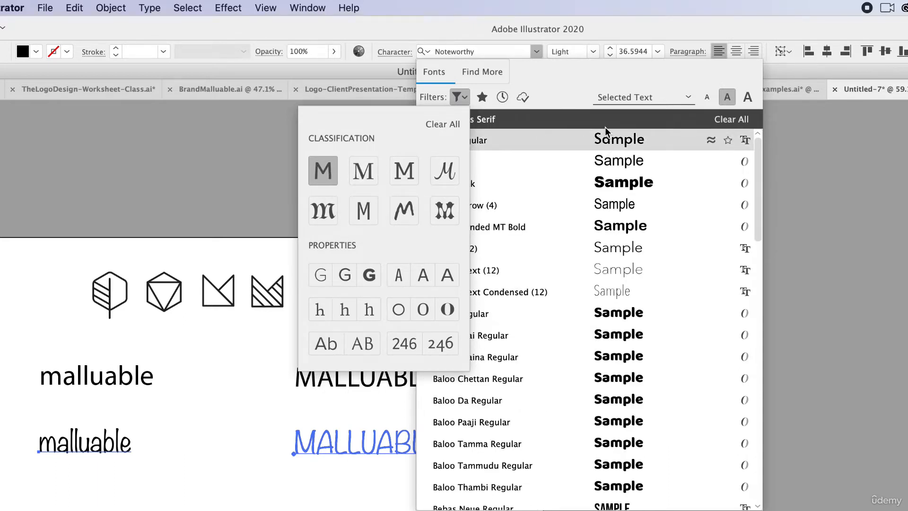
pyautogui.click(583, 96)
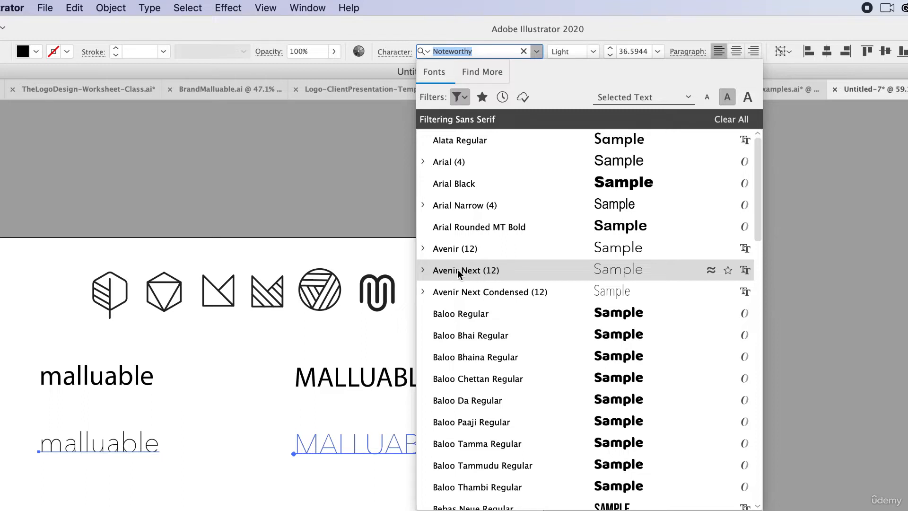
# Set the second row of words to Avenir Next Ultra Light and deselect them
pyautogui.click(423, 270)
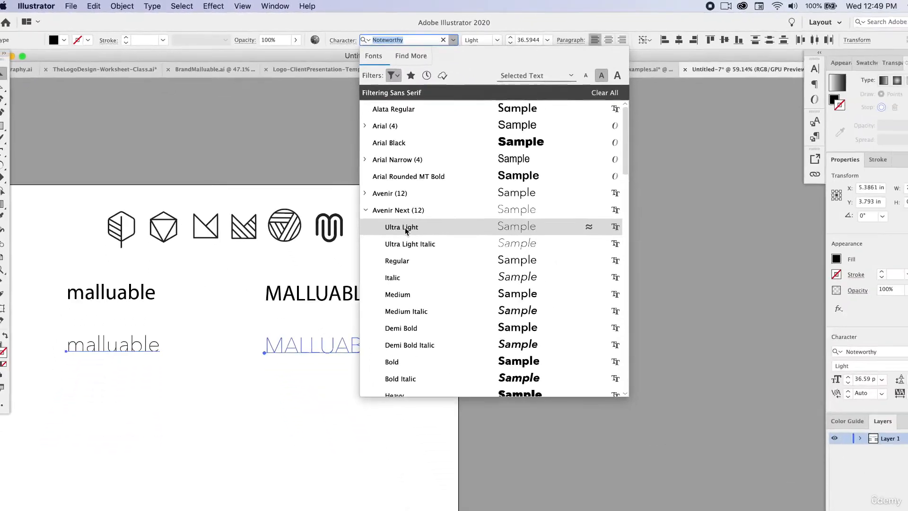
pyautogui.click(455, 275)
pyautogui.click(403, 364)
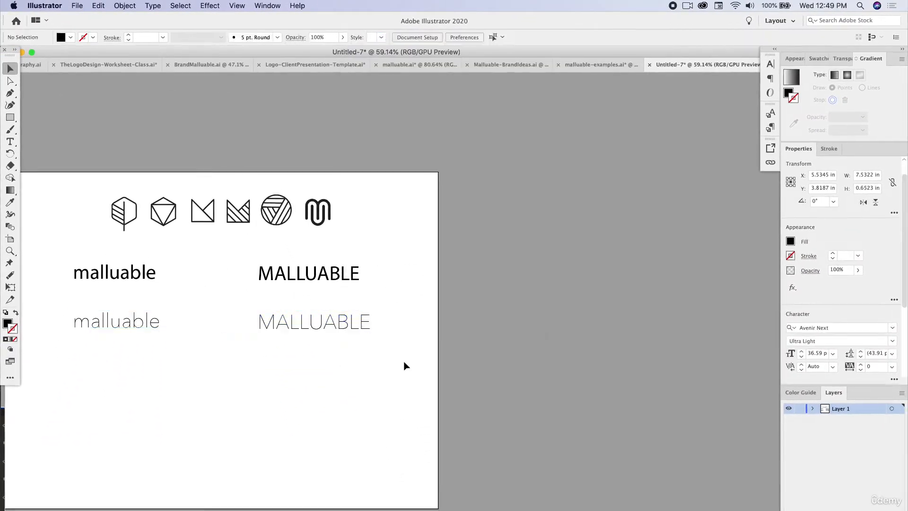
pyautogui.scroll(-4, 336, 375)
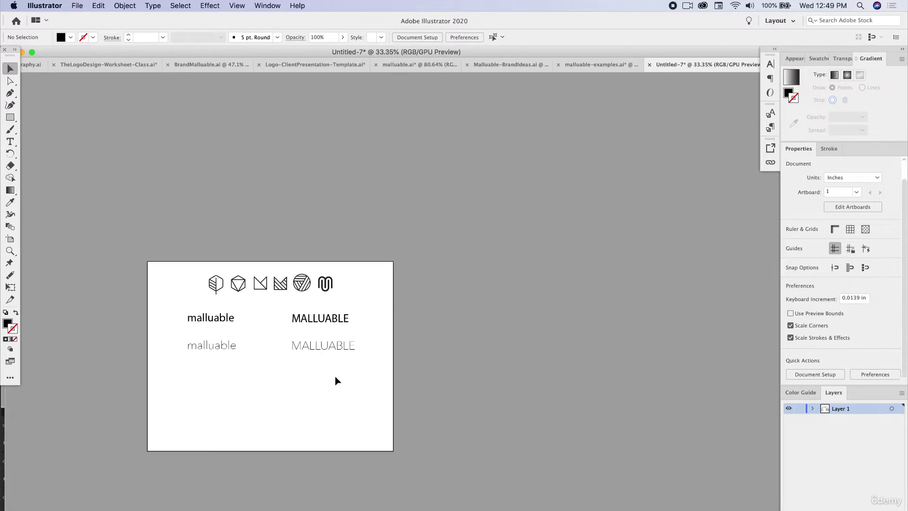
# Set both words in the second row to the Avenir Next Demi Bold style and deselect them
pyautogui.moveTo(336, 362); pyautogui.dragTo(190, 337)
pyautogui.scroll(3, 230, 354)
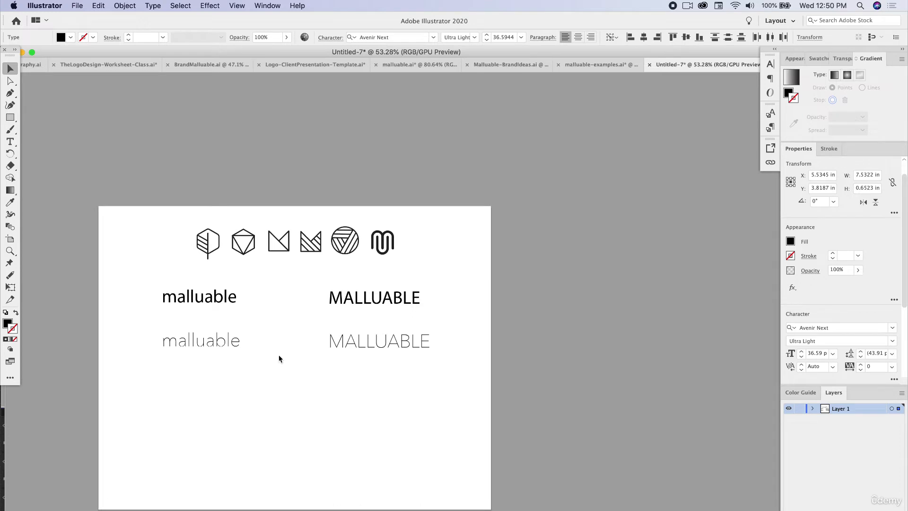
pyautogui.scroll(1, 279, 358)
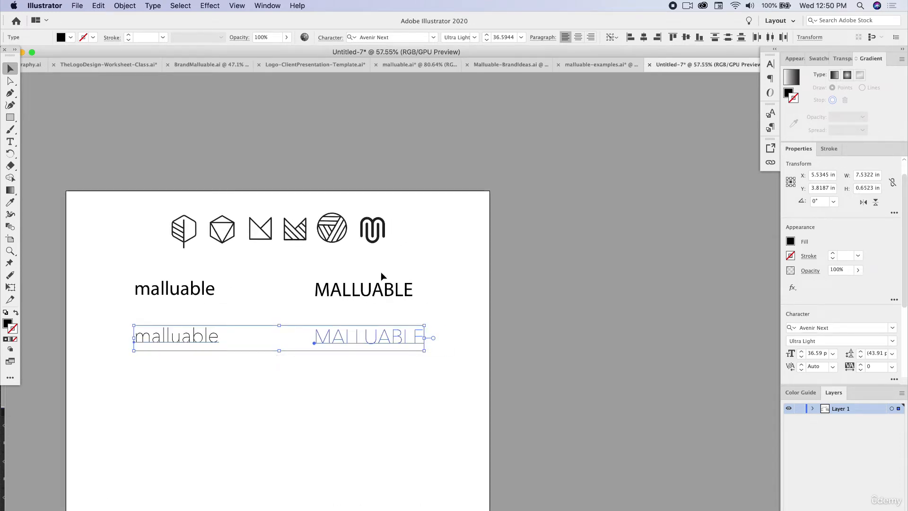
pyautogui.click(474, 38)
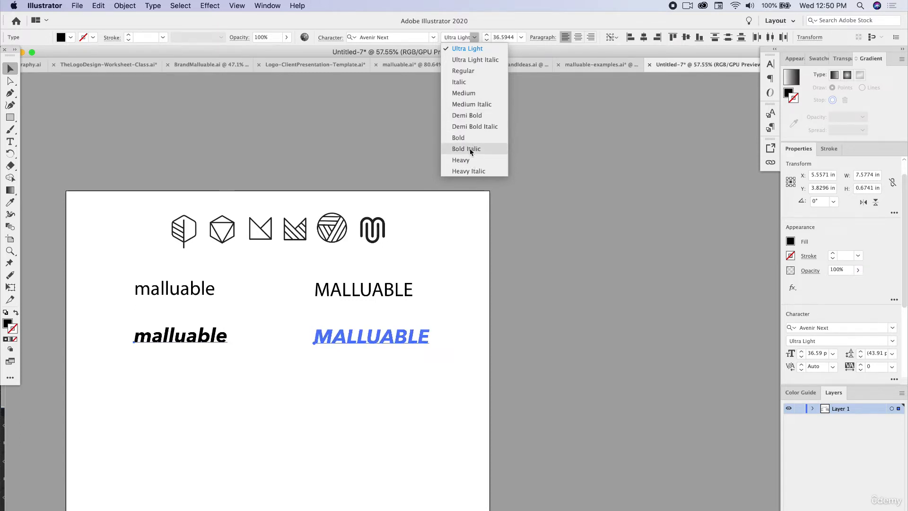
pyautogui.click(466, 115)
pyautogui.click(503, 348)
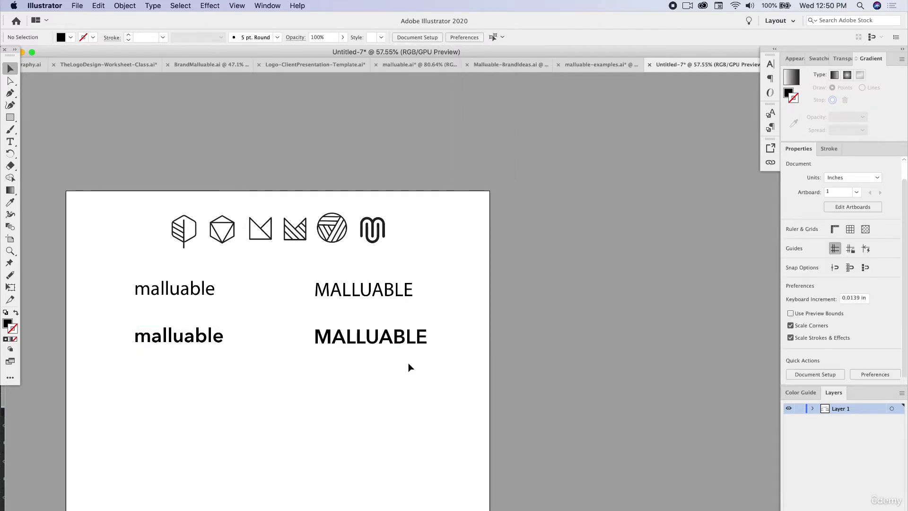
# Delete the first row of words and move the Demi Bold row up into its place beneath the icons
pyautogui.moveTo(371, 306); pyautogui.dragTo(146, 279)
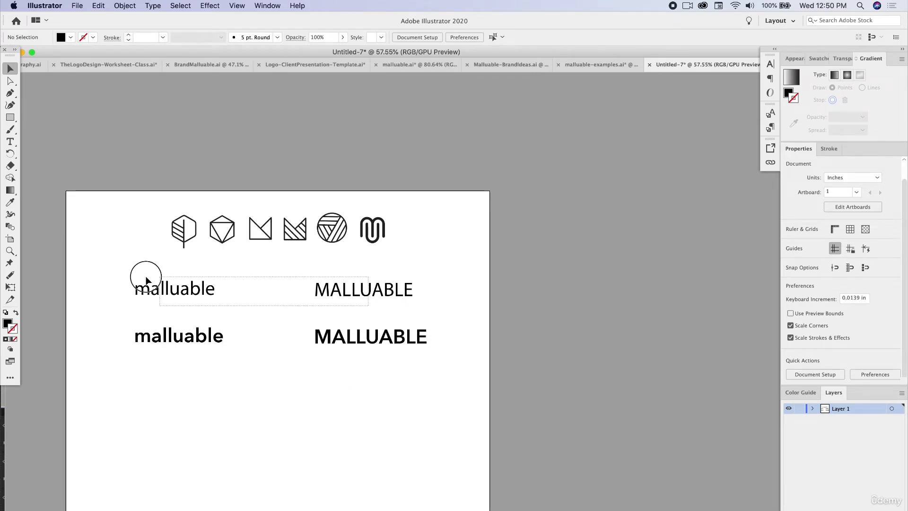
pyautogui.press('Delete')
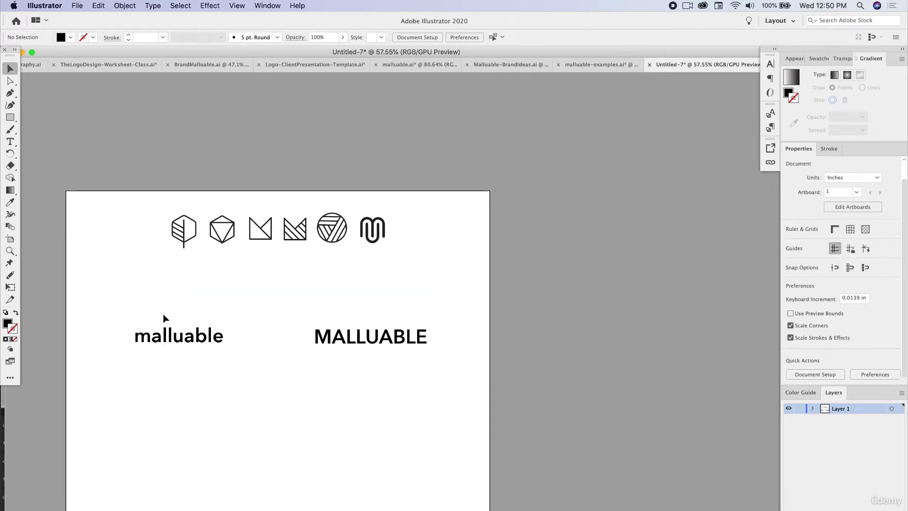
pyautogui.moveTo(164, 319); pyautogui.dragTo(342, 278)
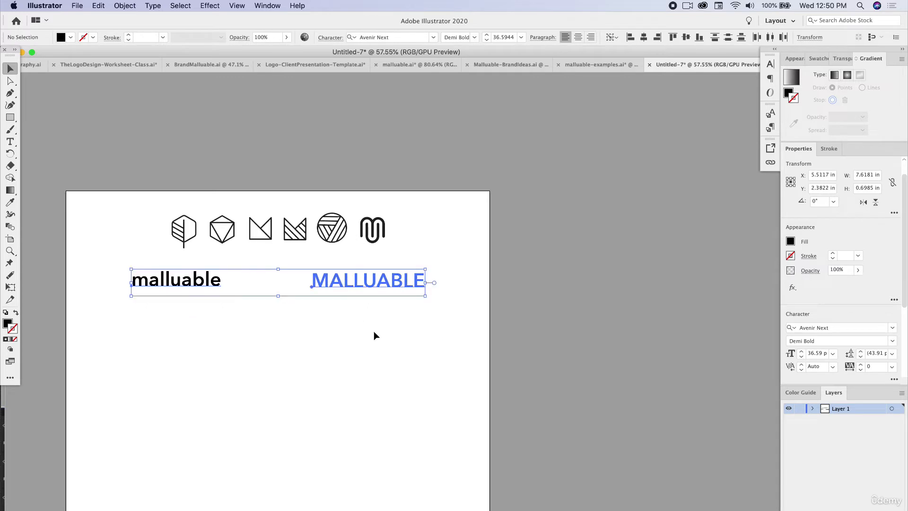
pyautogui.click(374, 336)
# Change the fill of both words to dark gray 2D2D2D and deselect them
pyautogui.moveTo(398, 332); pyautogui.dragTo(151, 280)
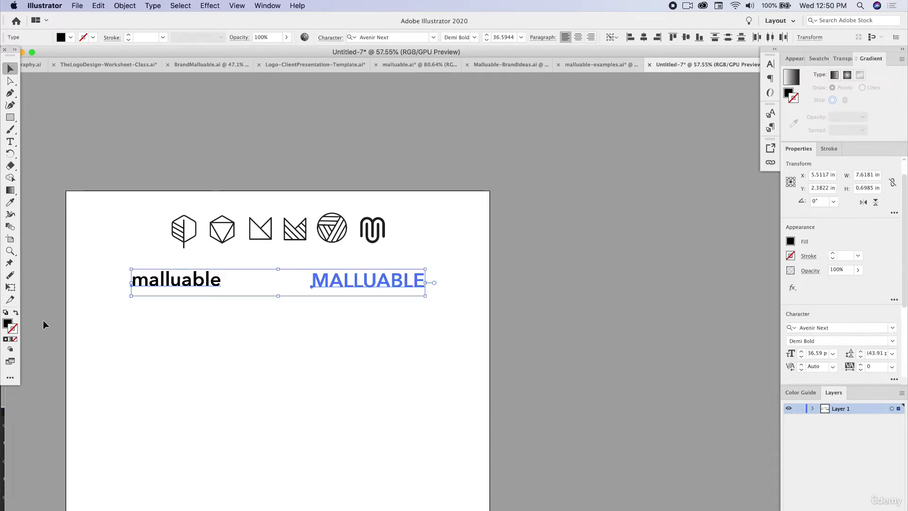
pyautogui.doubleClick(8, 323)
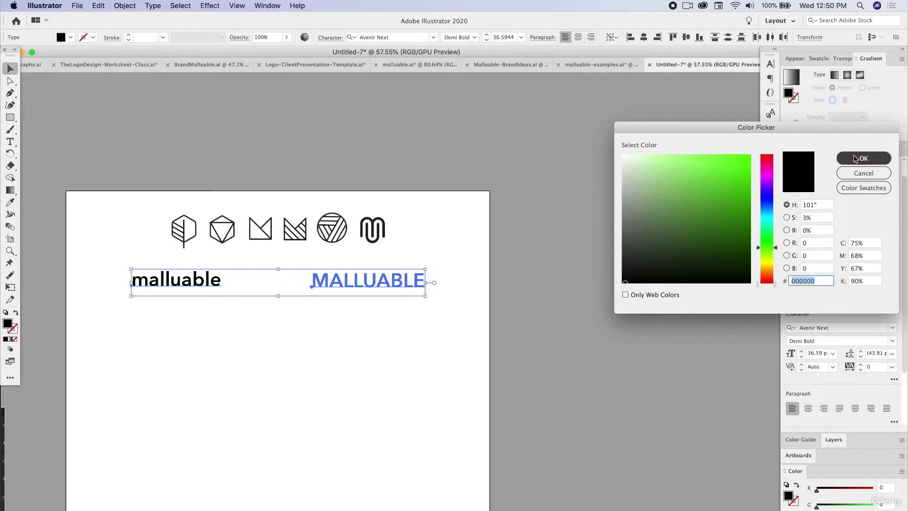
pyautogui.click(857, 158)
pyautogui.doubleClick(9, 324)
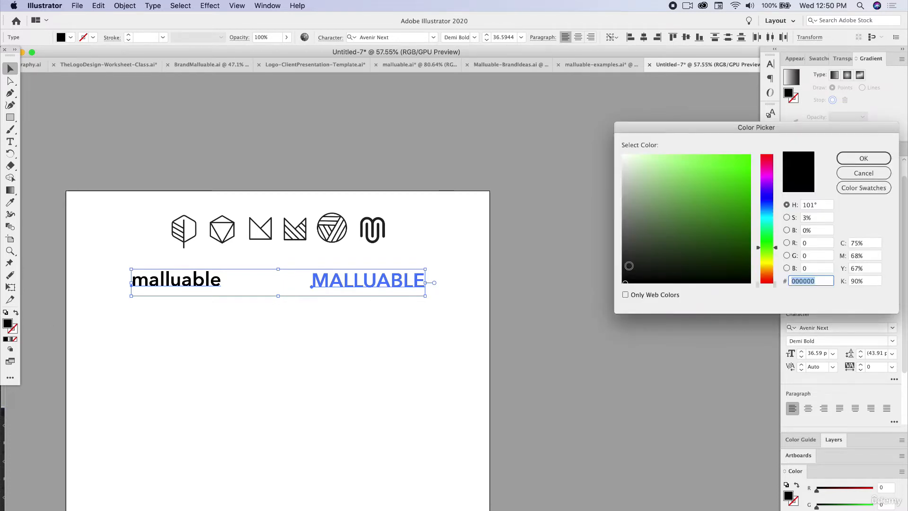
pyautogui.moveTo(628, 266); pyautogui.dragTo(622, 264)
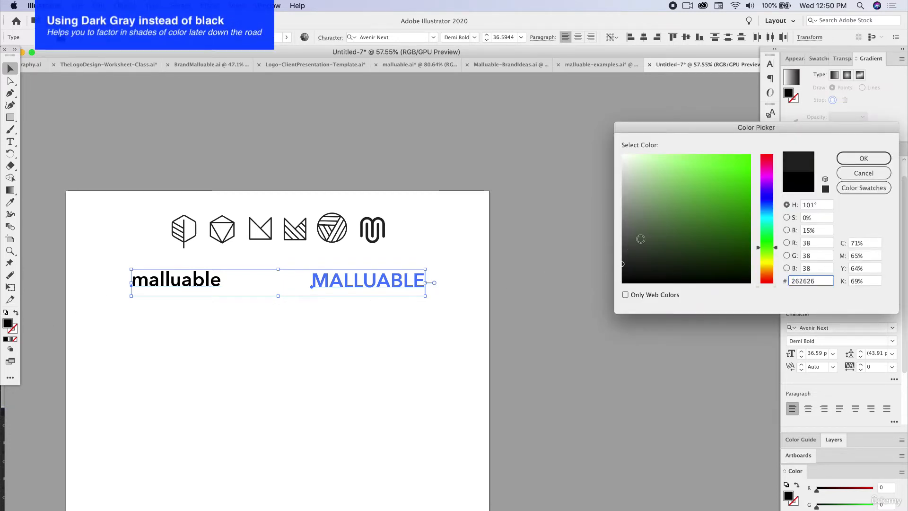
pyautogui.click(855, 160)
pyautogui.moveTo(631, 260)
pyautogui.mouseDown()
pyautogui.moveTo(613, 257)
pyautogui.moveTo(629, 258)
pyautogui.mouseUp()
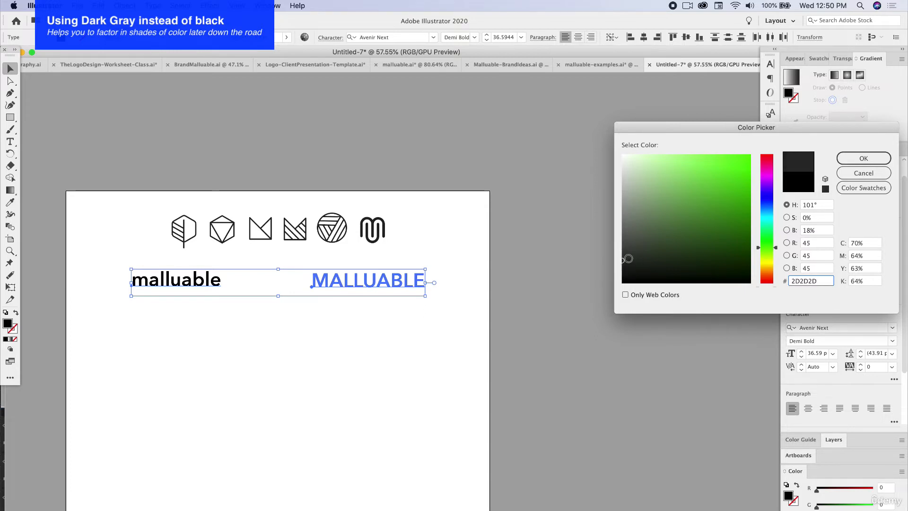
pyautogui.click(863, 159)
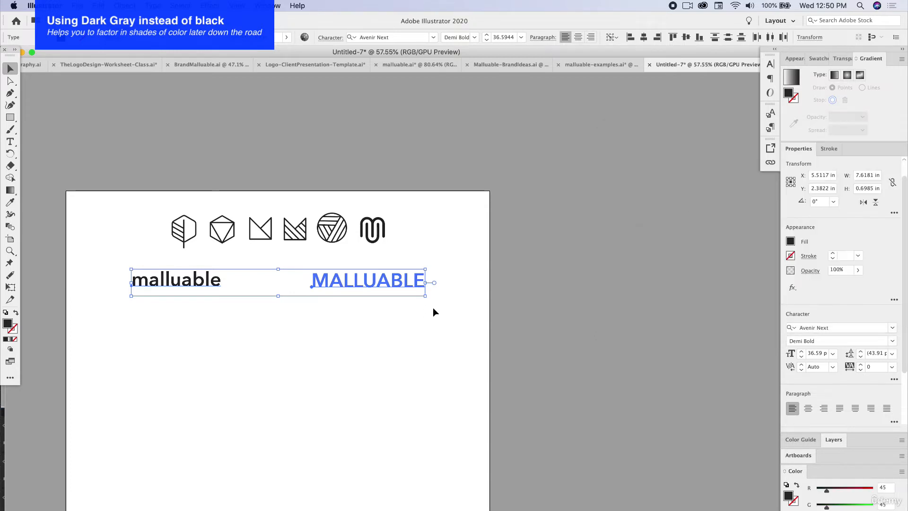
pyautogui.click(349, 328)
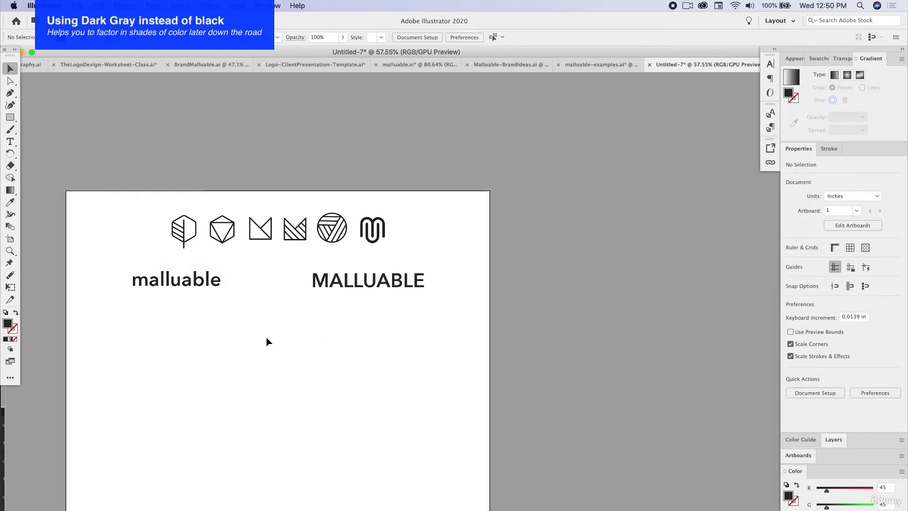
# Duplicate both words as a second row directly below, set the copies to Bebas Neue Regular and deselect them
pyautogui.moveTo(287, 295); pyautogui.dragTo(184, 335)
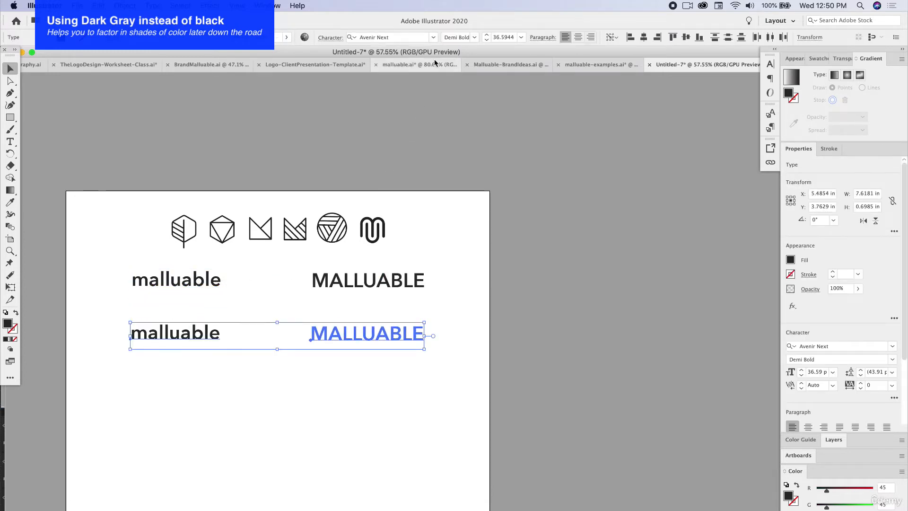
pyautogui.click(433, 38)
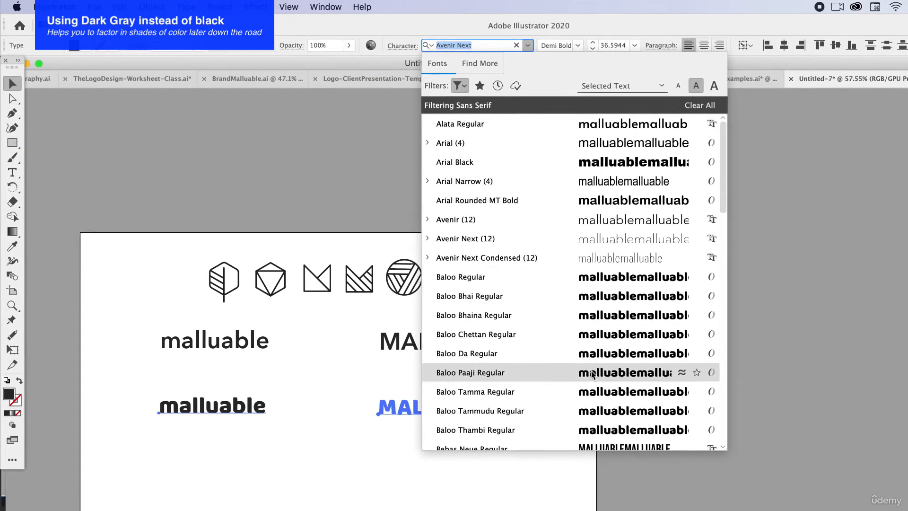
pyautogui.scroll(-3, 485, 305)
pyautogui.scroll(-1, 593, 375)
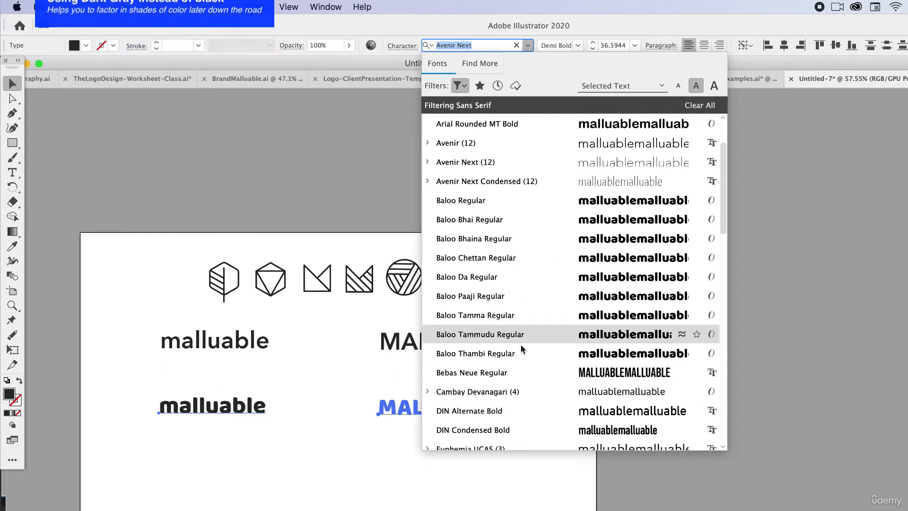
pyautogui.scroll(-3, 521, 371)
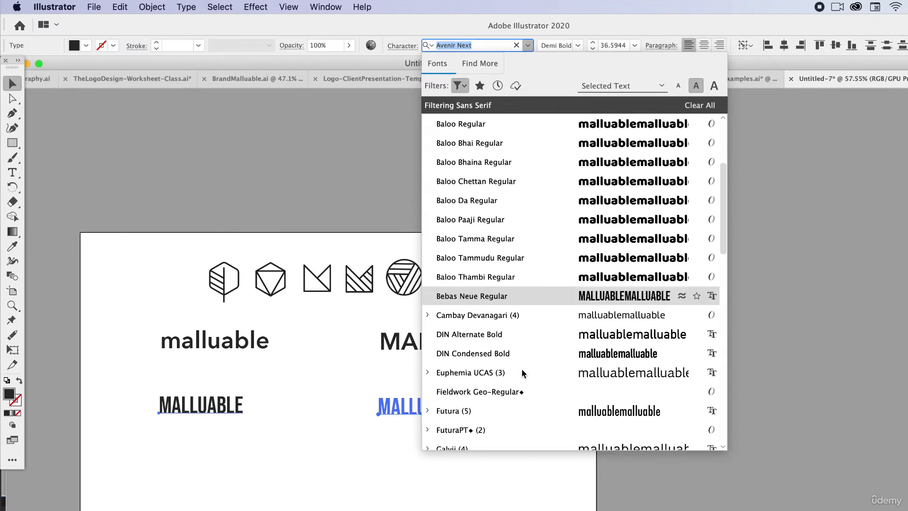
pyautogui.click(517, 303)
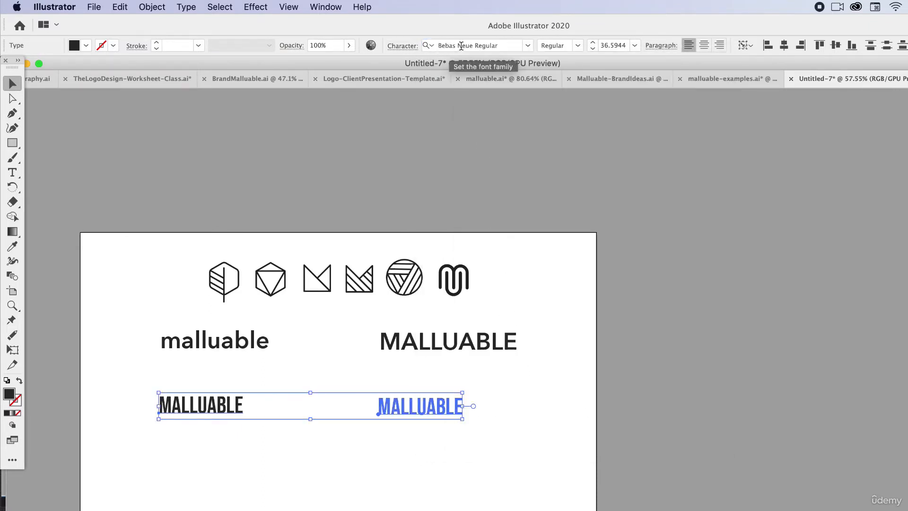
pyautogui.moveTo(475, 438); pyautogui.dragTo(386, 421)
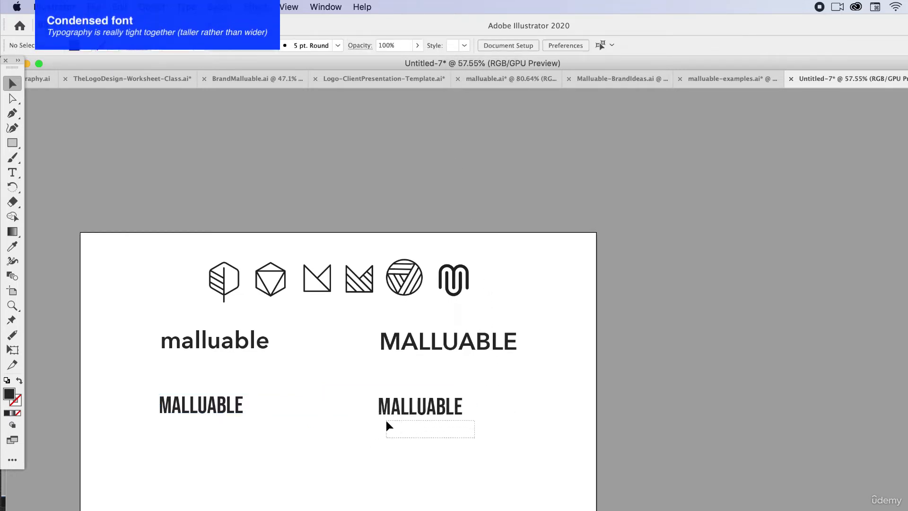
# Set both words in the second row to Maku Bold and deselect them
pyautogui.scroll(5, 390, 413)
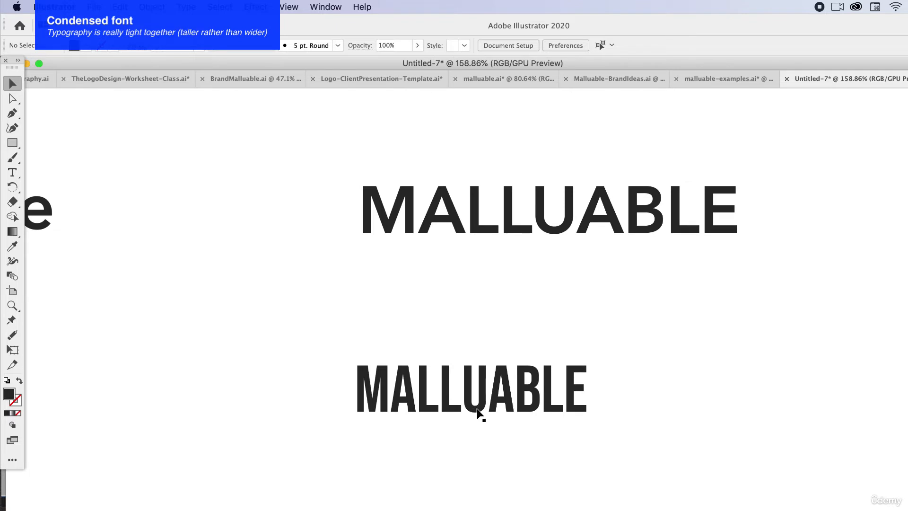
pyautogui.scroll(4, 480, 416)
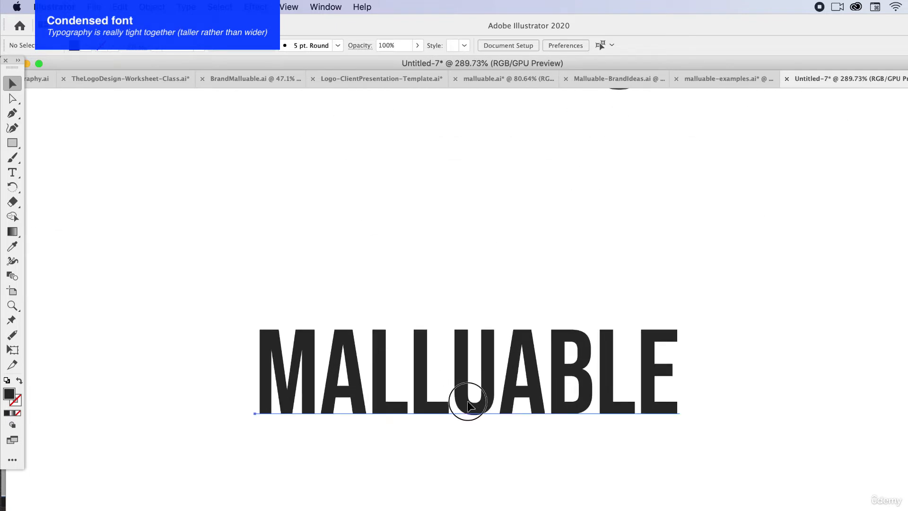
pyautogui.click(469, 402)
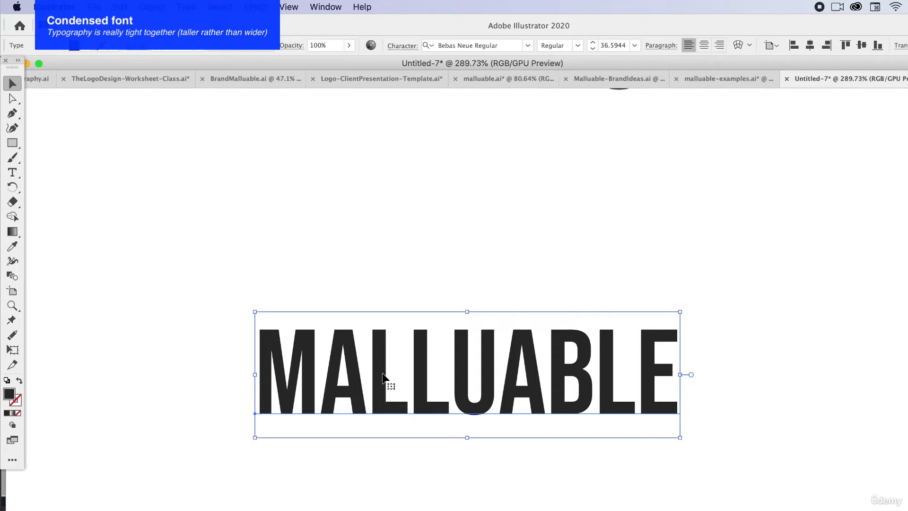
pyautogui.scroll(-5, 381, 367)
pyautogui.scroll(-5, 408, 415)
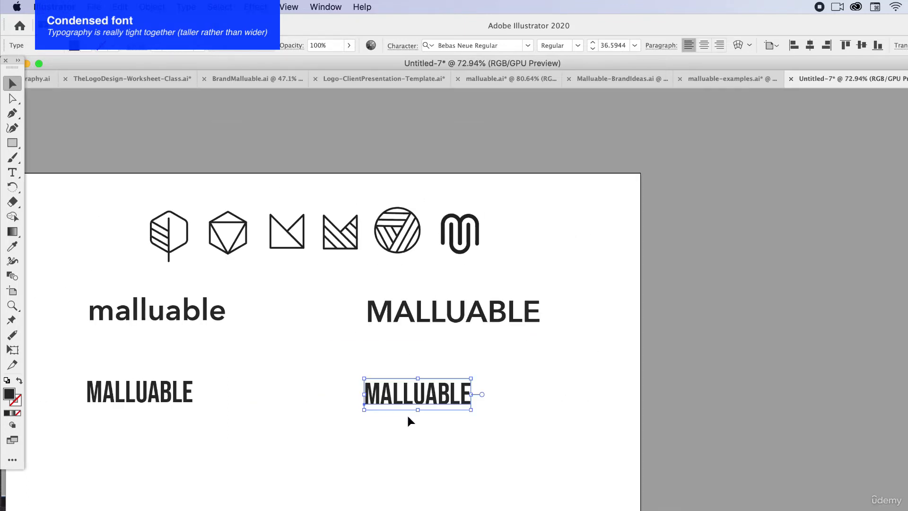
pyautogui.moveTo(426, 452); pyautogui.dragTo(142, 393)
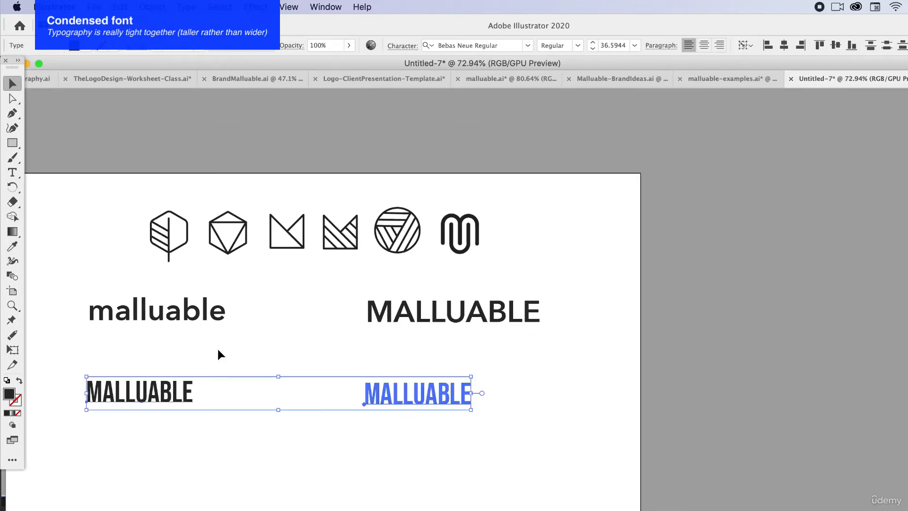
pyautogui.click(527, 44)
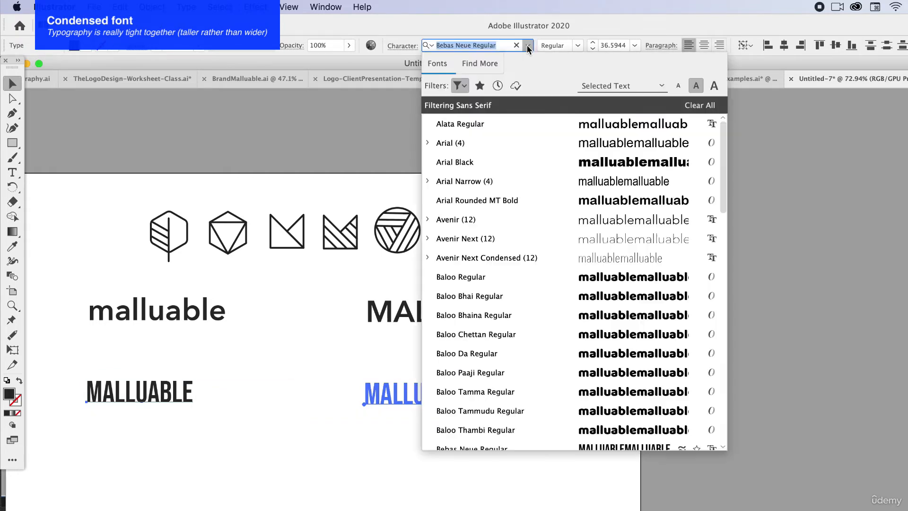
pyautogui.scroll(-8, 600, 277)
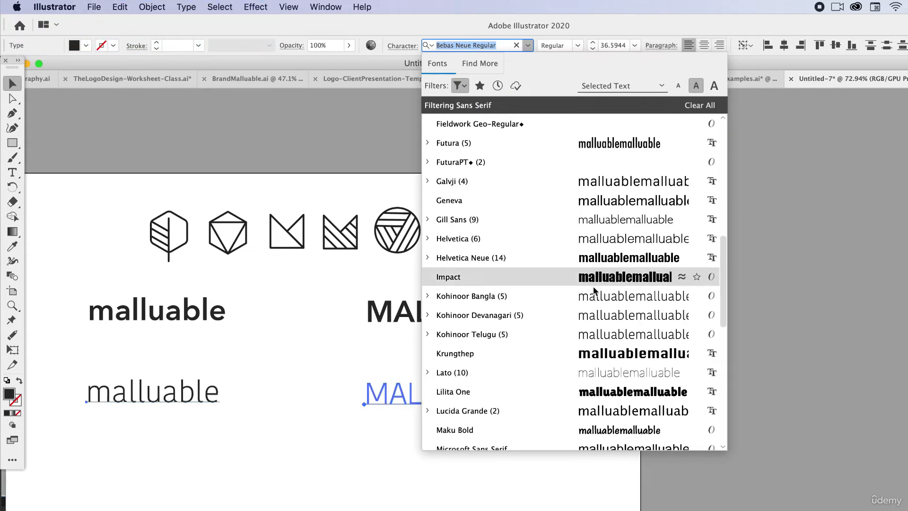
pyautogui.scroll(-4, 600, 277)
pyautogui.click(600, 263)
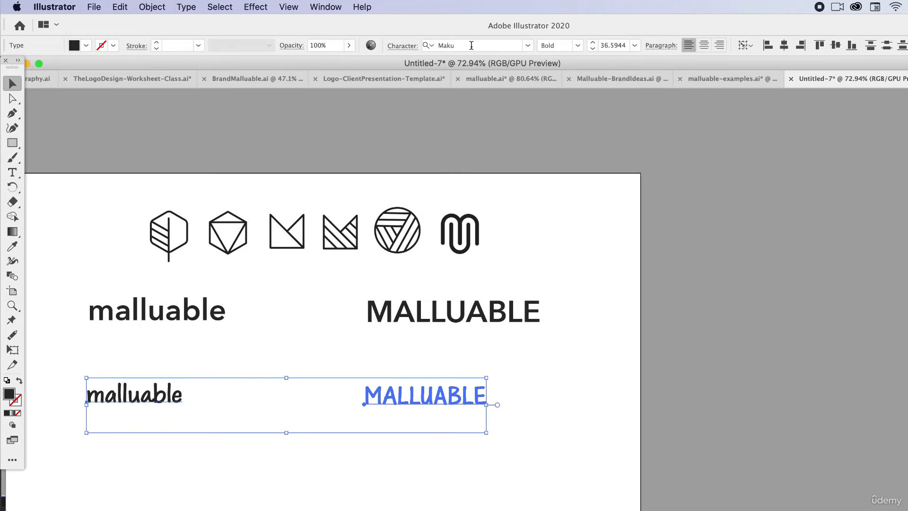
pyautogui.click(543, 378)
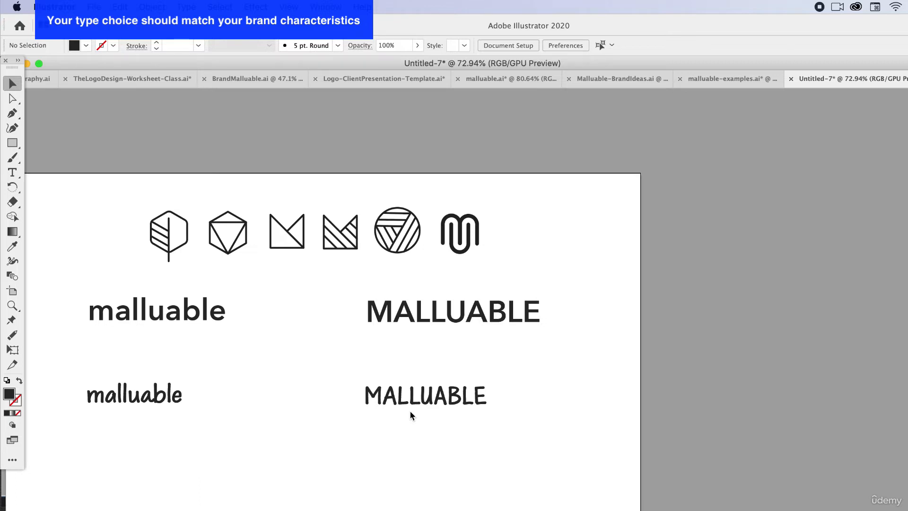
# Filter the font list to the Serif classification, set the second row of words to Abril Fatface and deselect them
pyautogui.moveTo(412, 411); pyautogui.dragTo(123, 378)
pyautogui.press('super+z')
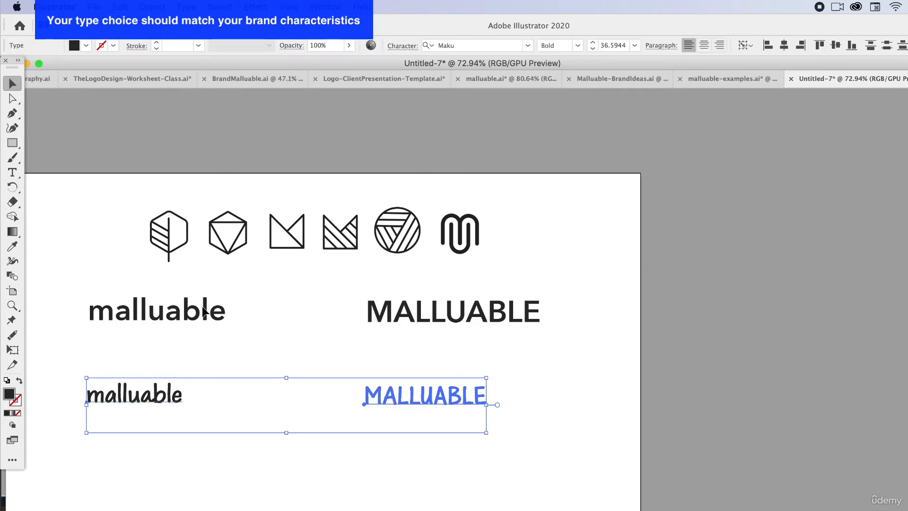
pyautogui.click(528, 46)
pyautogui.scroll(-10, 592, 220)
pyautogui.scroll(-8, 591, 274)
pyautogui.click(458, 86)
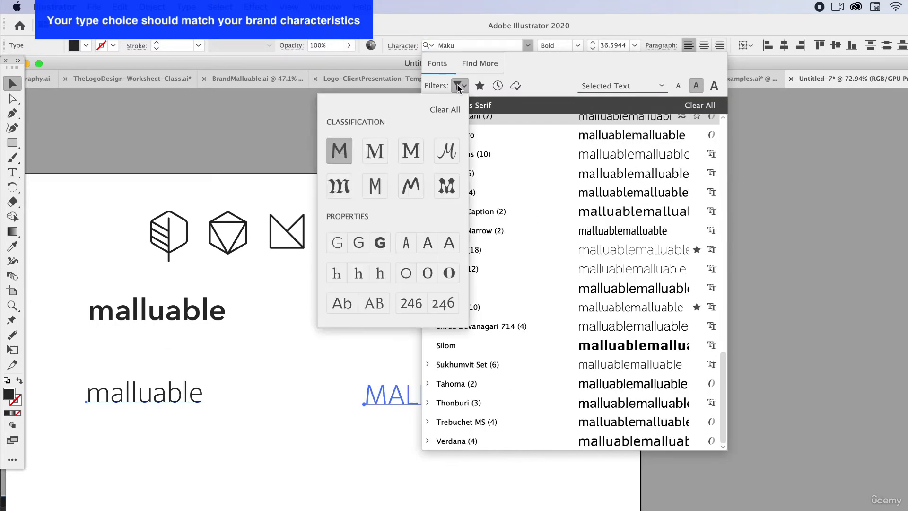
pyautogui.click(376, 151)
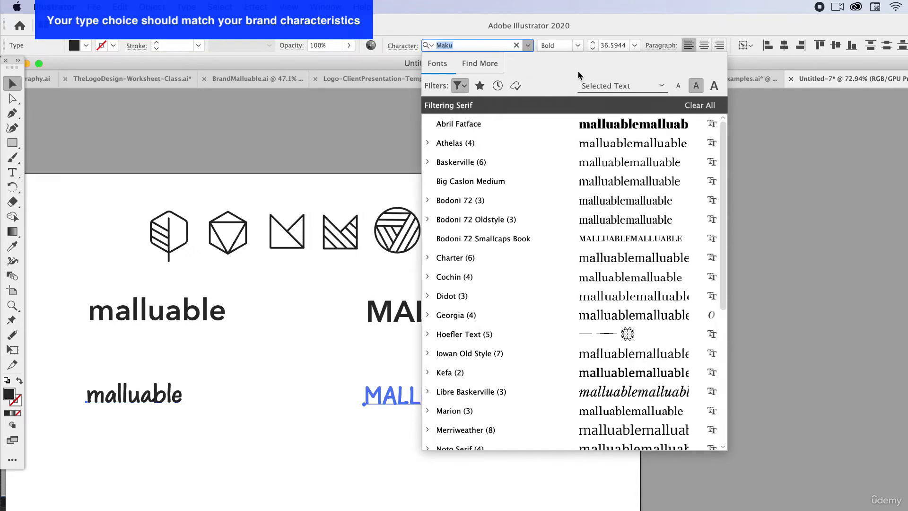
pyautogui.click(576, 127)
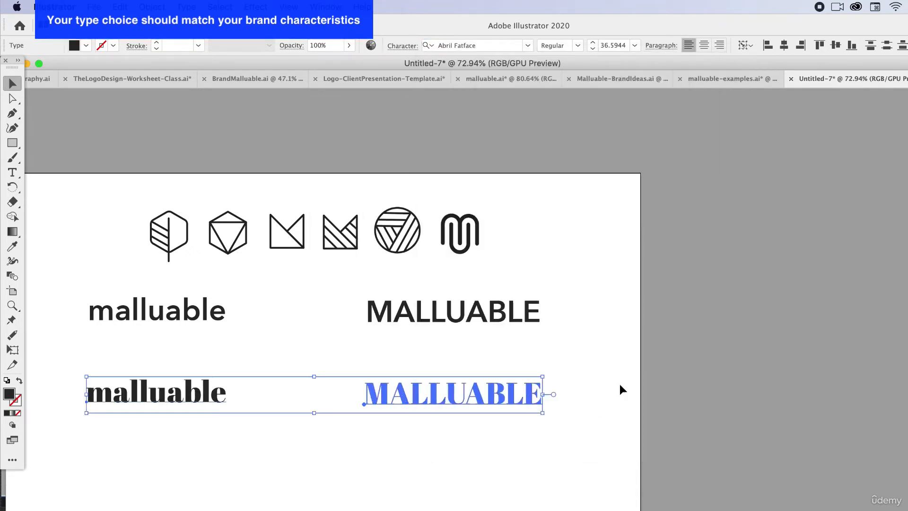
pyautogui.click(632, 397)
# Examine the thick and thin strokes of the Abril Fatface row against the sans serif row above it
pyautogui.scroll(-1, 552, 488)
pyautogui.hscroll(-2, 552, 489)
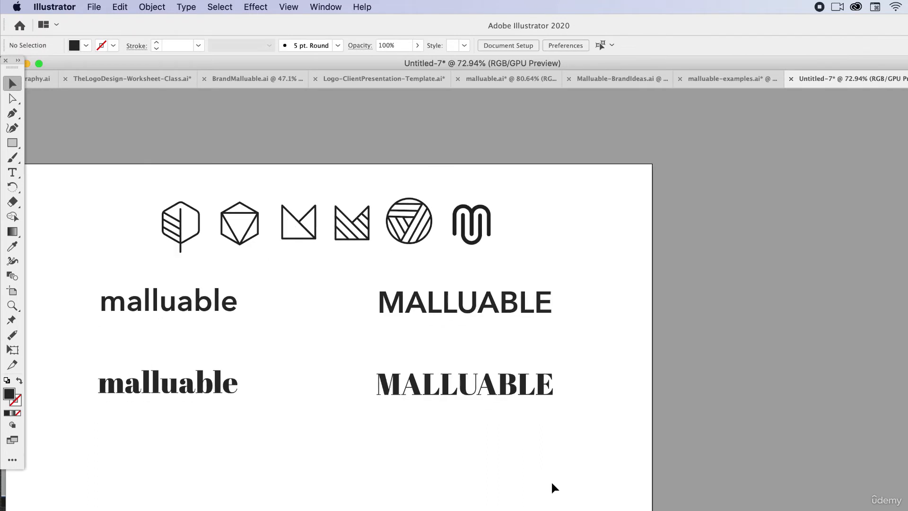
pyautogui.moveTo(489, 425); pyautogui.dragTo(207, 366)
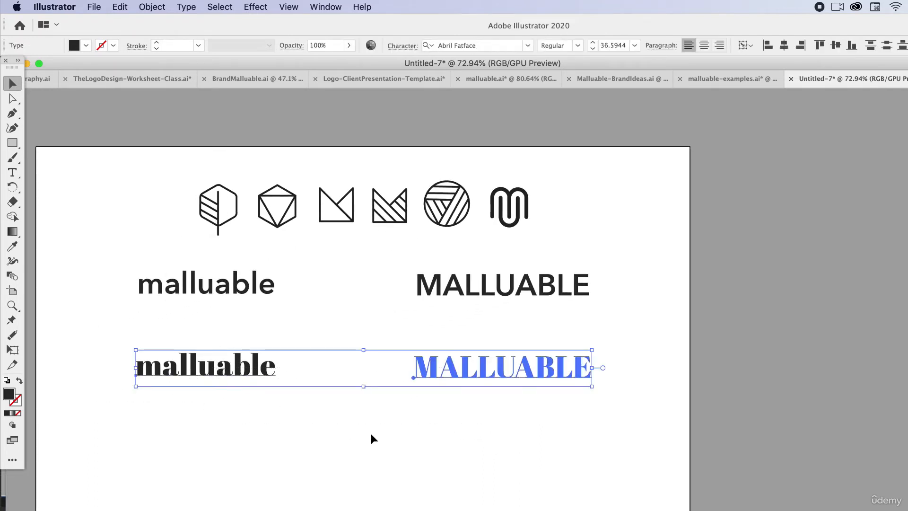
pyautogui.click(418, 435)
pyautogui.scroll(5, 440, 378)
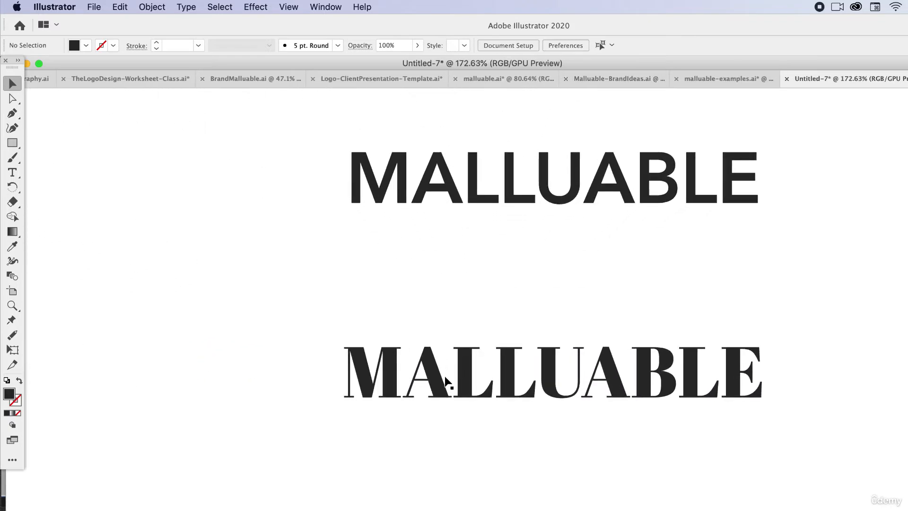
pyautogui.scroll(2, 416, 391)
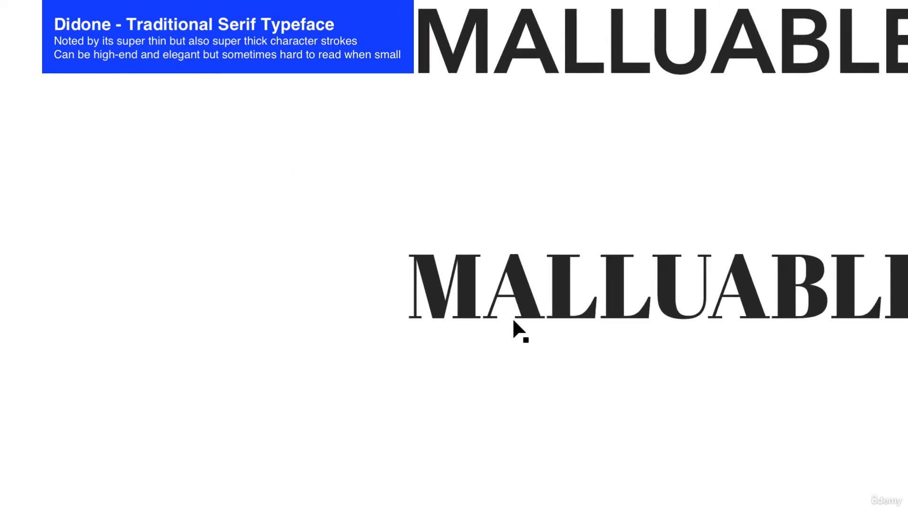
pyautogui.scroll(-4, 514, 320)
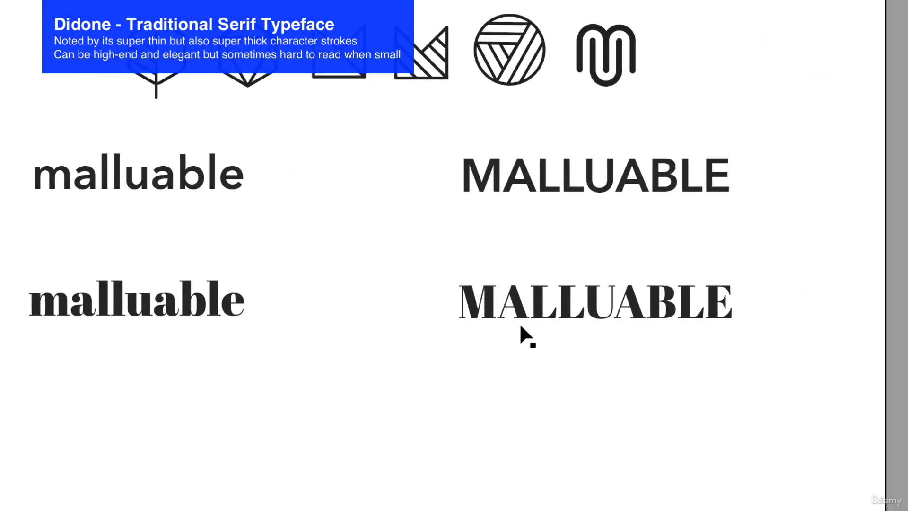
# Duplicate both Abril Fatface words as a third row directly below
pyautogui.moveTo(644, 387); pyautogui.dragTo(203, 452)
pyautogui.hscroll(4, 454, 255)
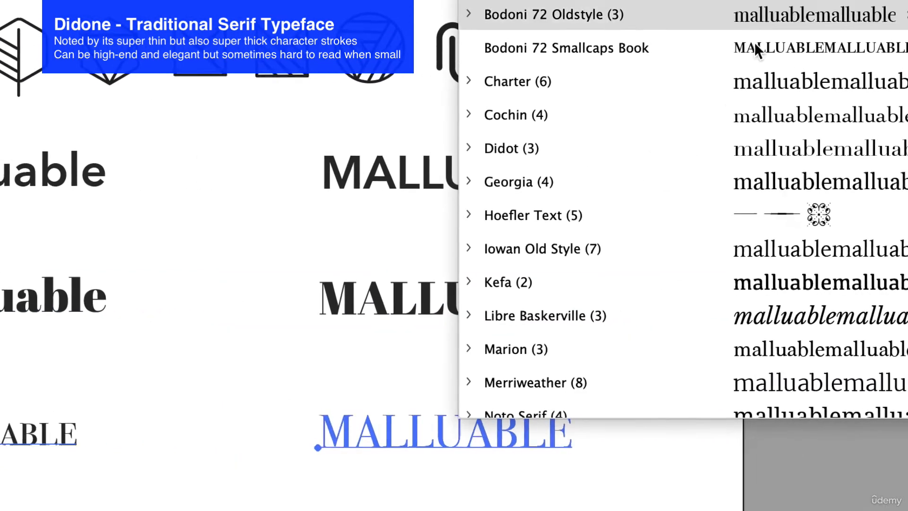
pyautogui.click(390, 285)
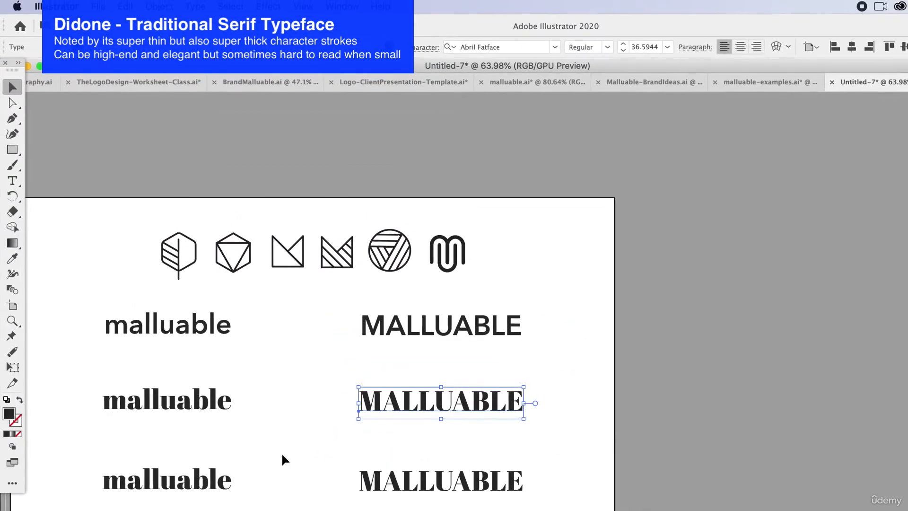
# Set both words in the third row to Georgia and deselect them
pyautogui.moveTo(154, 447); pyautogui.dragTo(394, 492)
pyautogui.click(554, 48)
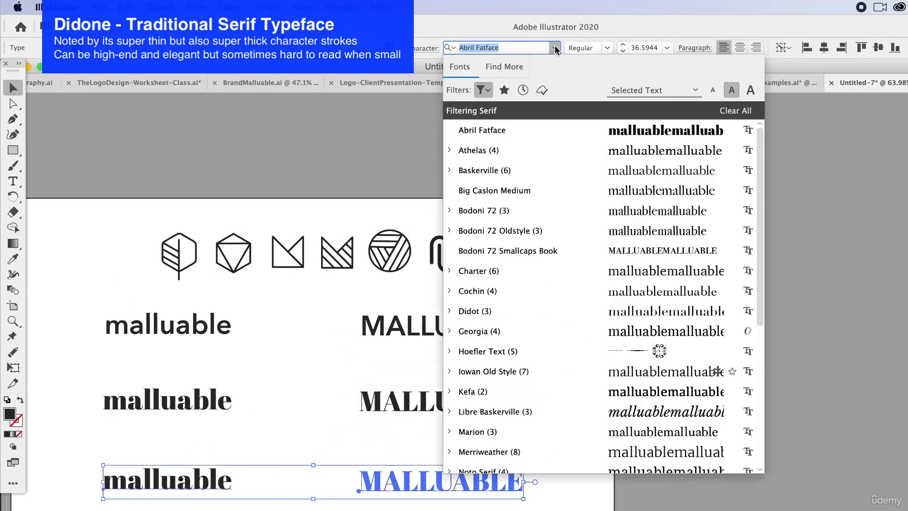
pyautogui.click(656, 334)
pyautogui.click(660, 416)
# Examine the letterforms and serifs of the Georgia words up close, comparing them with the Abril Fatface row
pyautogui.scroll(3, 133, 487)
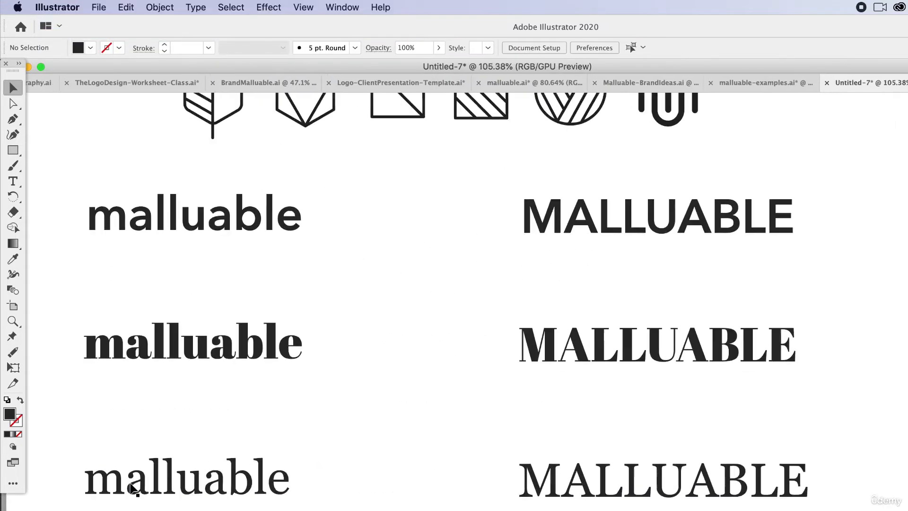
pyautogui.scroll(2, 132, 487)
pyautogui.hscroll(-3, 237, 419)
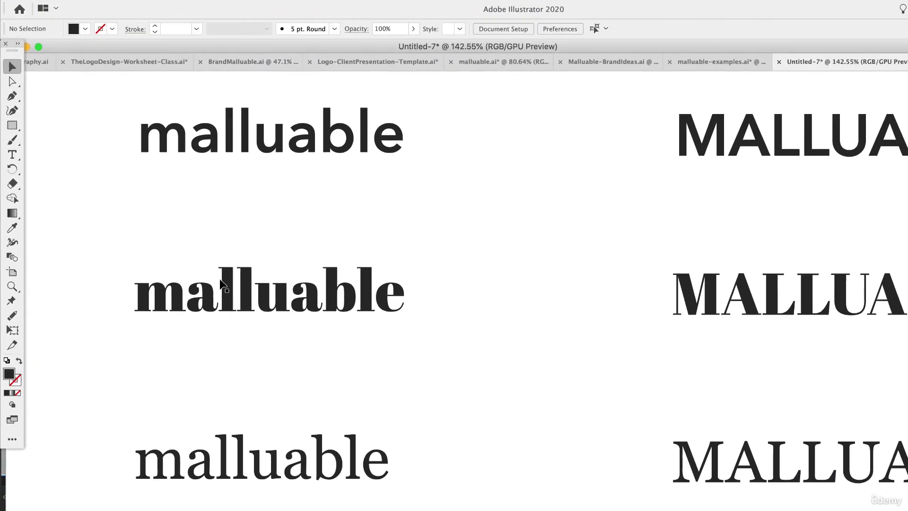
pyautogui.scroll(2, 207, 510)
pyautogui.scroll(4, 187, 453)
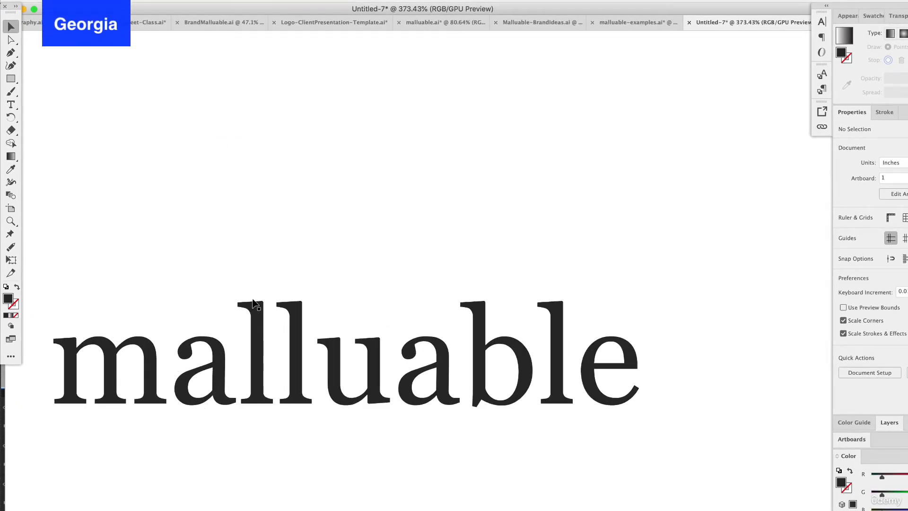
pyautogui.scroll(3, 370, 342)
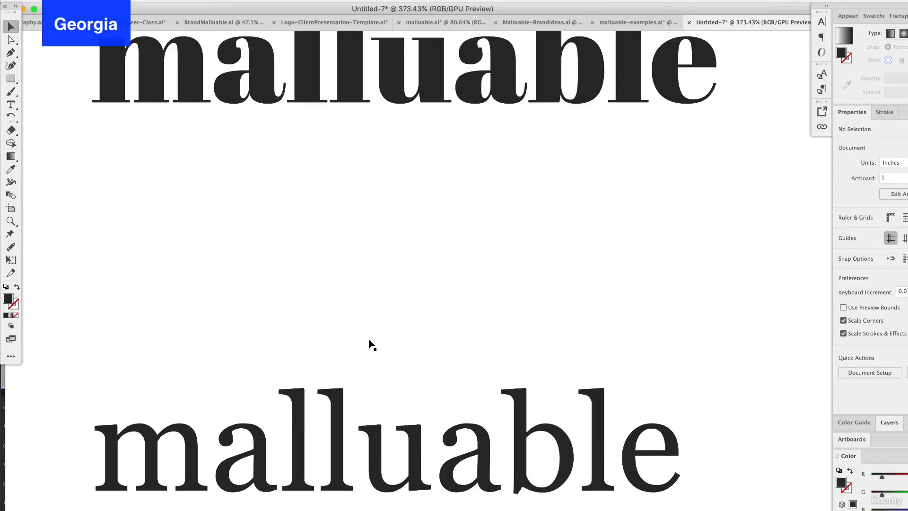
pyautogui.scroll(-2, 369, 343)
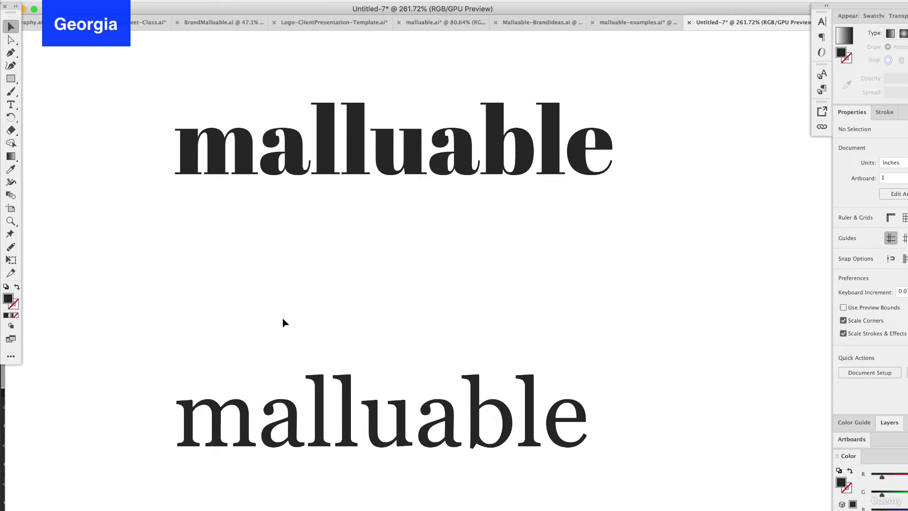
pyautogui.click(410, 406)
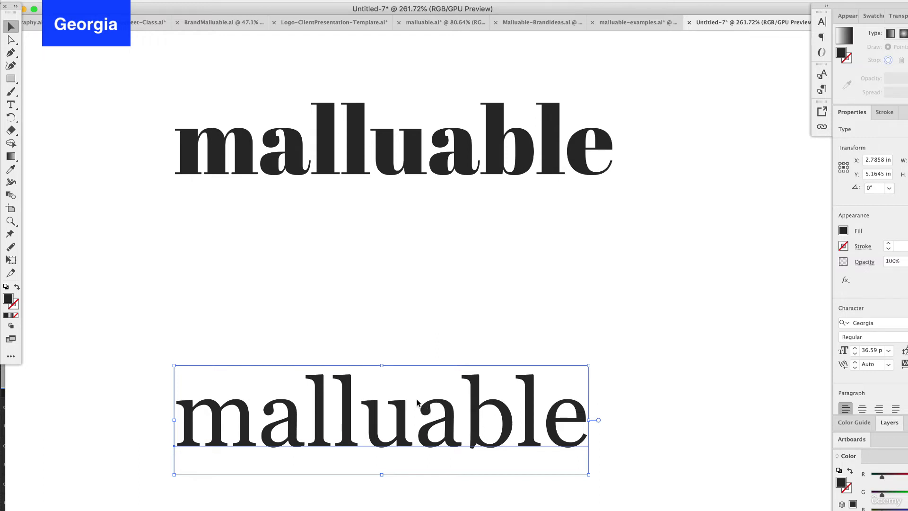
pyautogui.scroll(-5, 417, 400)
pyautogui.hscroll(3, 417, 400)
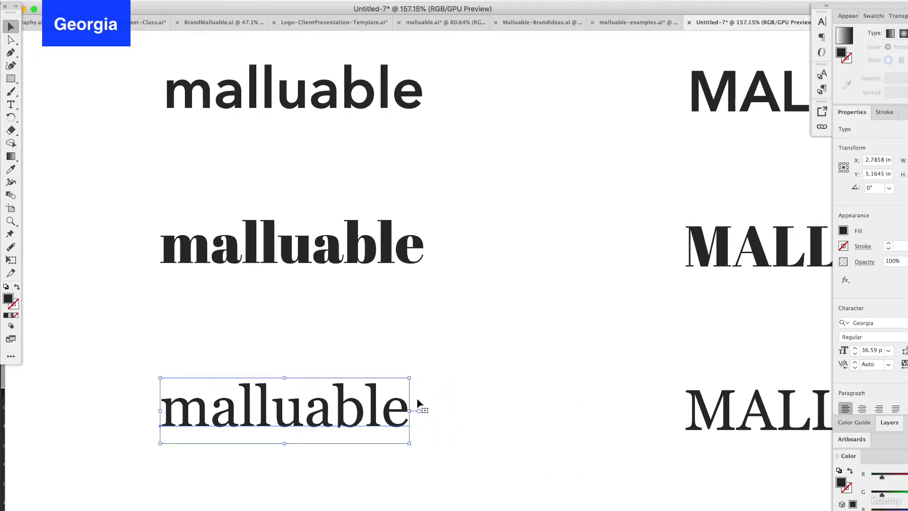
pyautogui.hscroll(5, 418, 402)
pyautogui.scroll(-3, 418, 402)
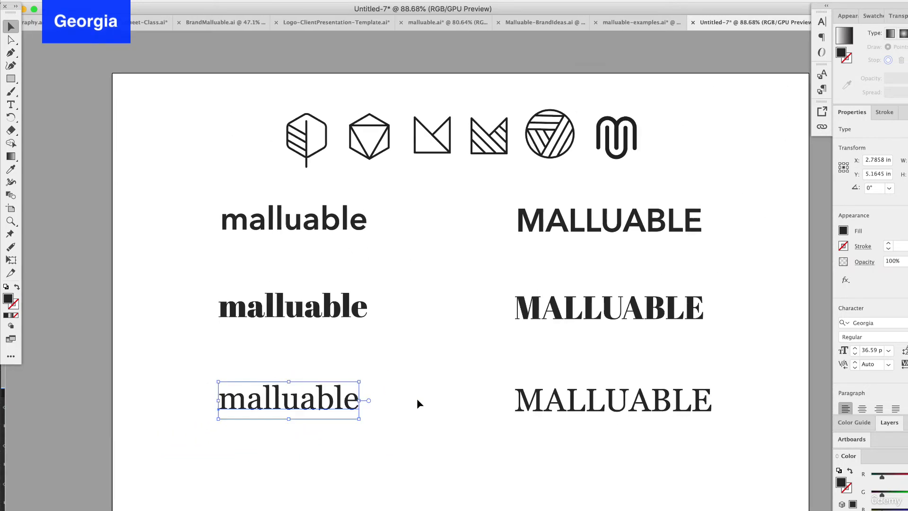
pyautogui.hscroll(5, 416, 403)
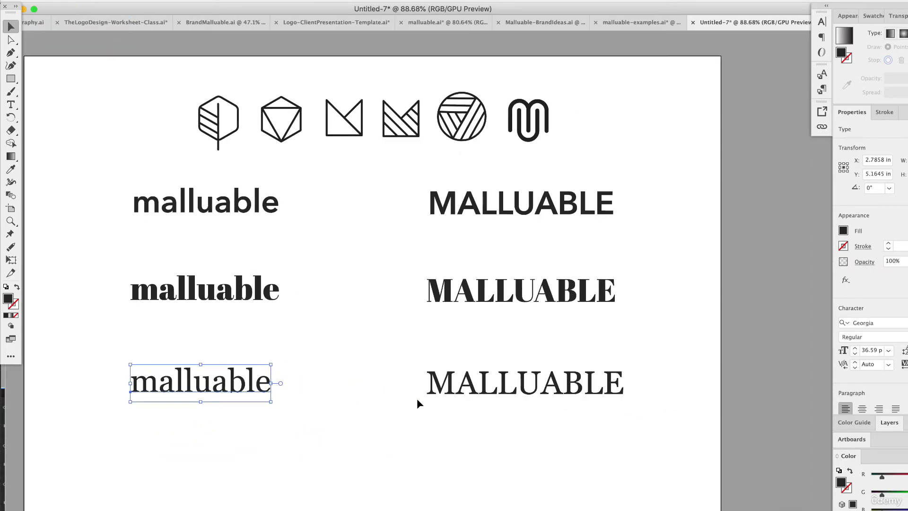
pyautogui.click(513, 386)
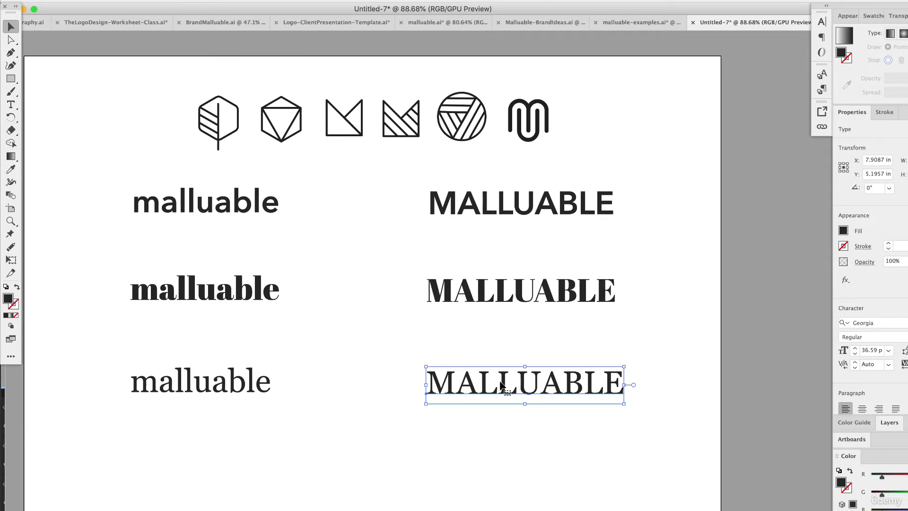
# Duplicate both Georgia words as a fourth row directly below
pyautogui.moveTo(487, 446); pyautogui.dragTo(133, 346)
pyautogui.scroll(-4, 211, 383)
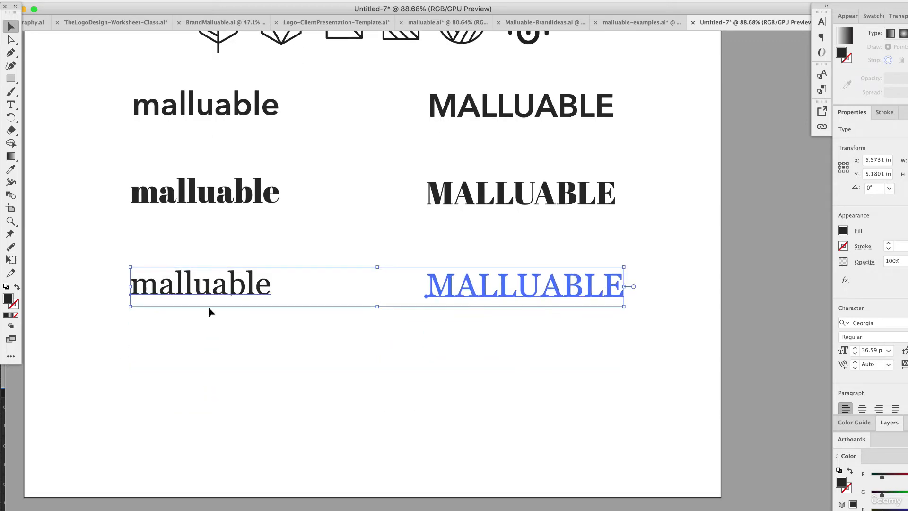
pyautogui.moveTo(214, 297); pyautogui.dragTo(209, 373)
pyautogui.hscroll(3, 520, 109)
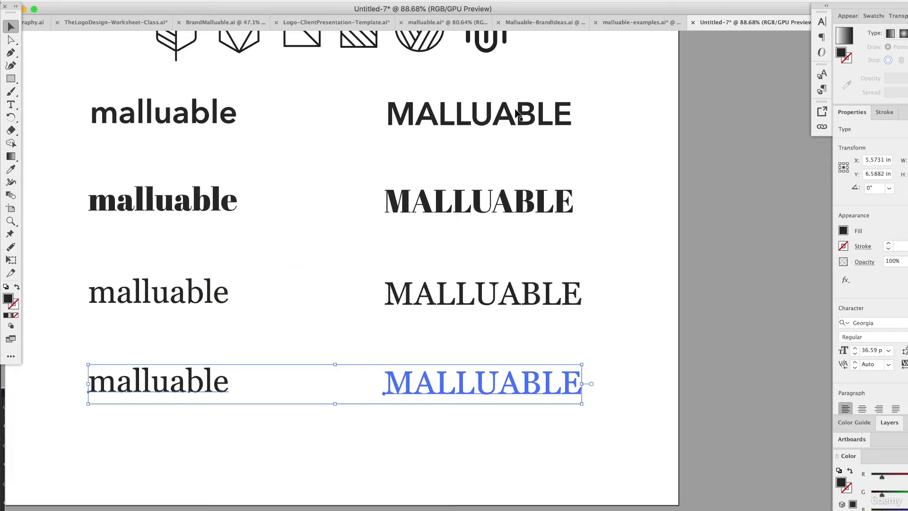
# Set both words in the fourth row to Marion Regular and deselect them
pyautogui.click(466, 0)
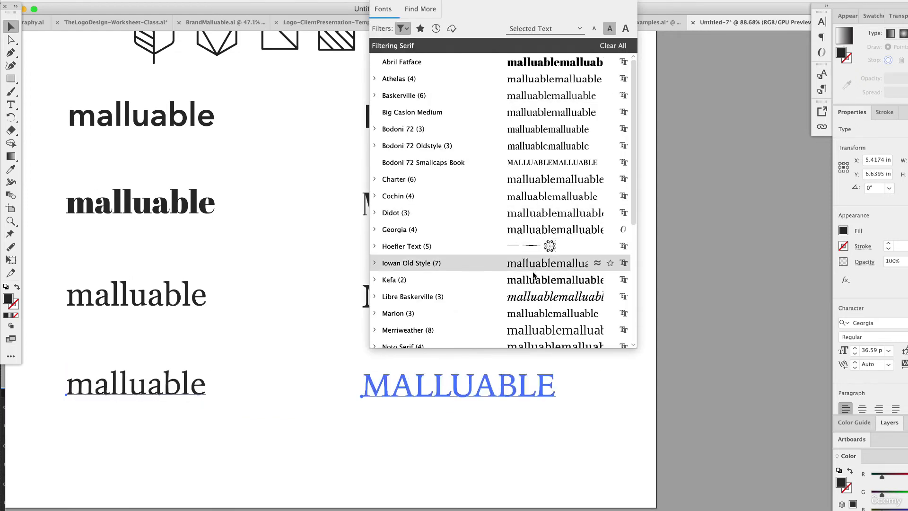
pyautogui.click(375, 314)
pyautogui.scroll(-5, 403, 327)
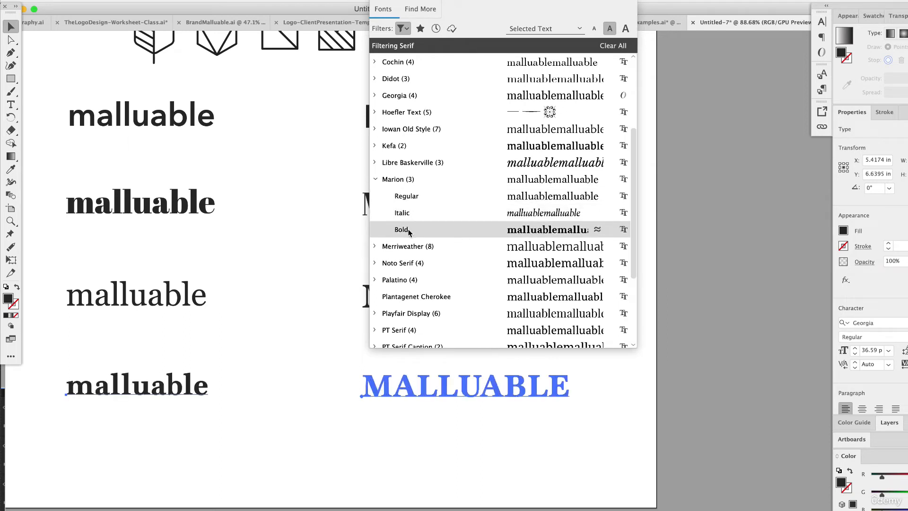
pyautogui.click(412, 200)
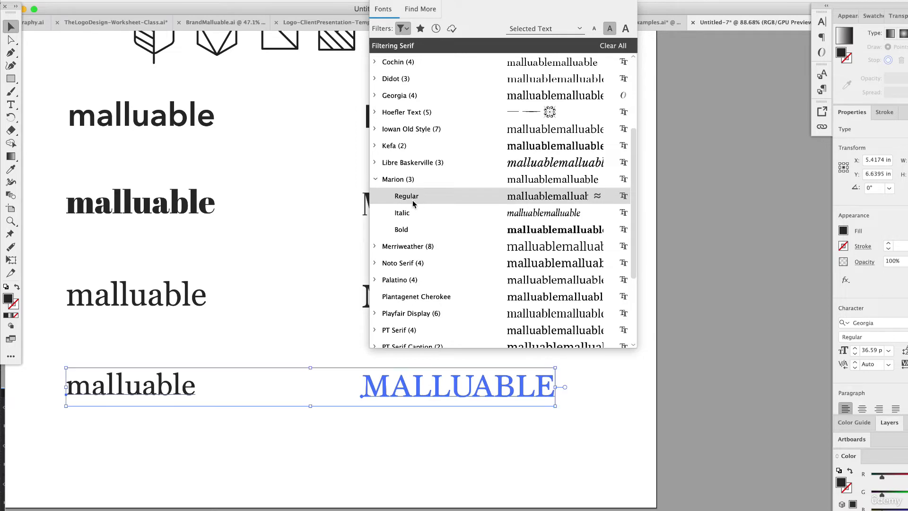
pyautogui.click(269, 288)
# Move the lowercase Marion word up directly beneath the lowercase Georgia word, deselect it and compare their serifs
pyautogui.scroll(5, 162, 379)
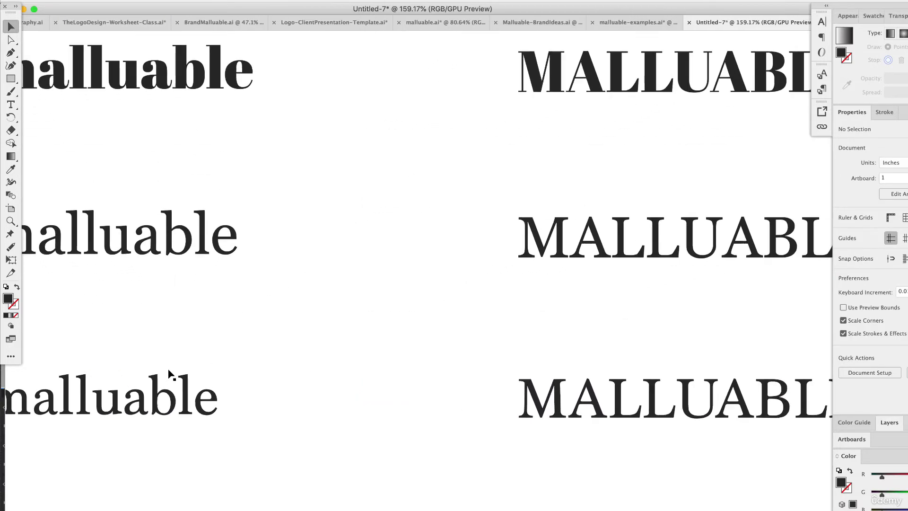
pyautogui.click(182, 387)
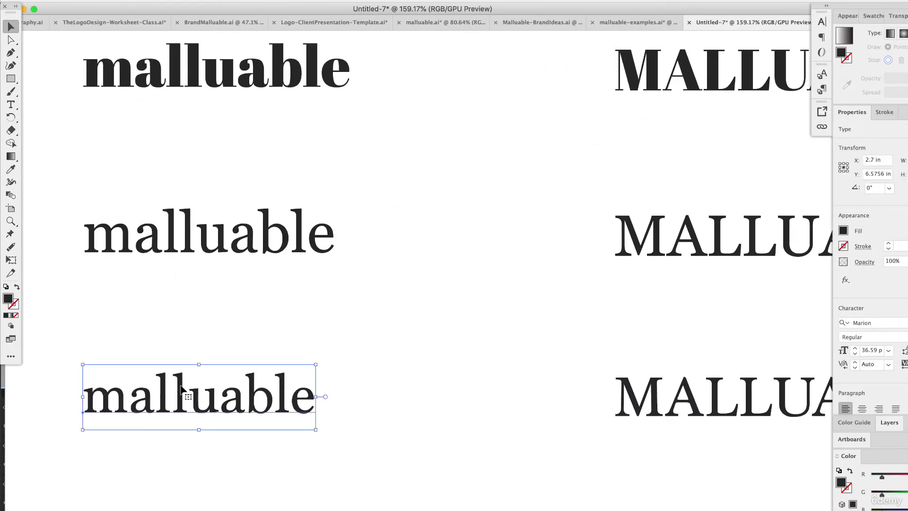
pyautogui.click(178, 250)
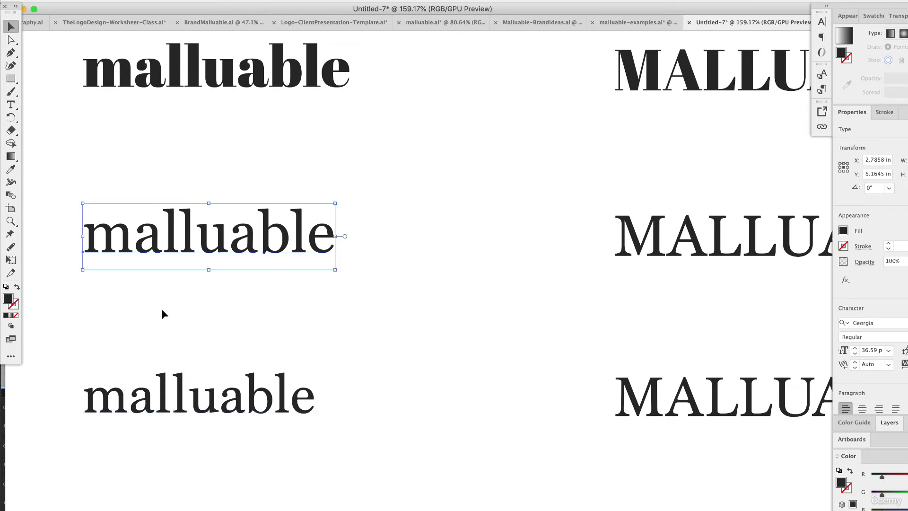
pyautogui.scroll(3, 162, 314)
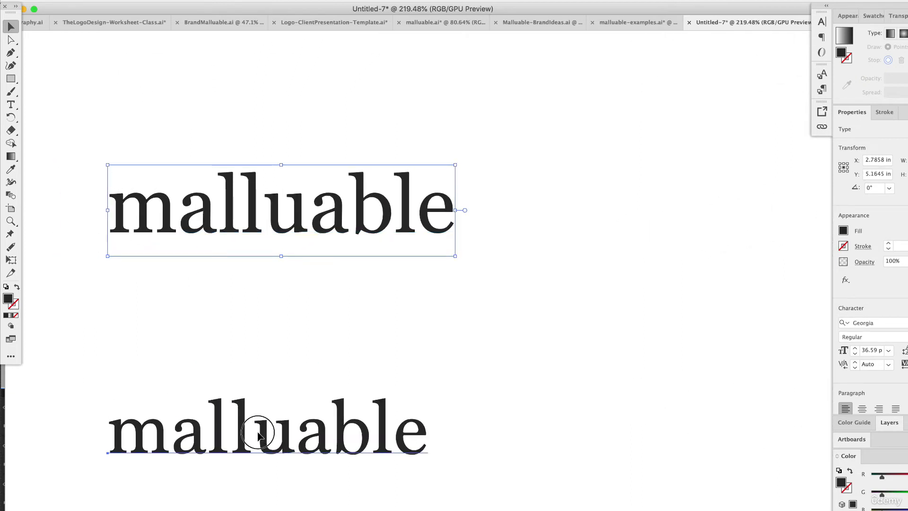
pyautogui.moveTo(259, 434); pyautogui.dragTo(264, 307)
pyautogui.click(281, 332)
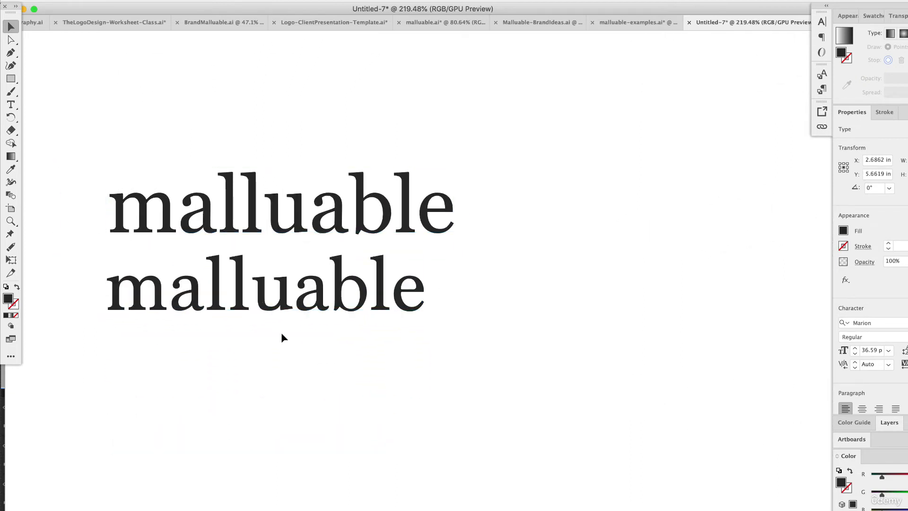
pyautogui.scroll(5, 166, 281)
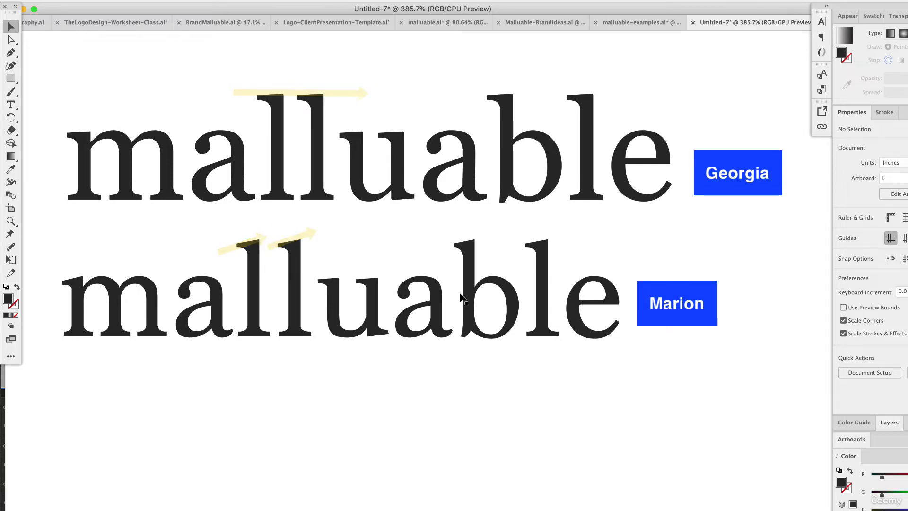
pyautogui.scroll(-8, 574, 301)
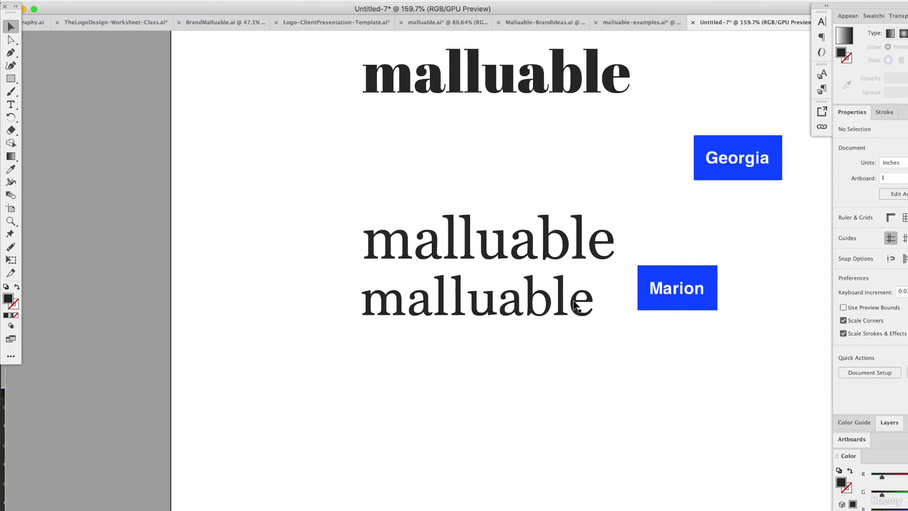
pyautogui.hscroll(5, 574, 302)
pyautogui.scroll(-5, 574, 301)
pyautogui.scroll(-3, 574, 303)
pyautogui.hscroll(2, 574, 305)
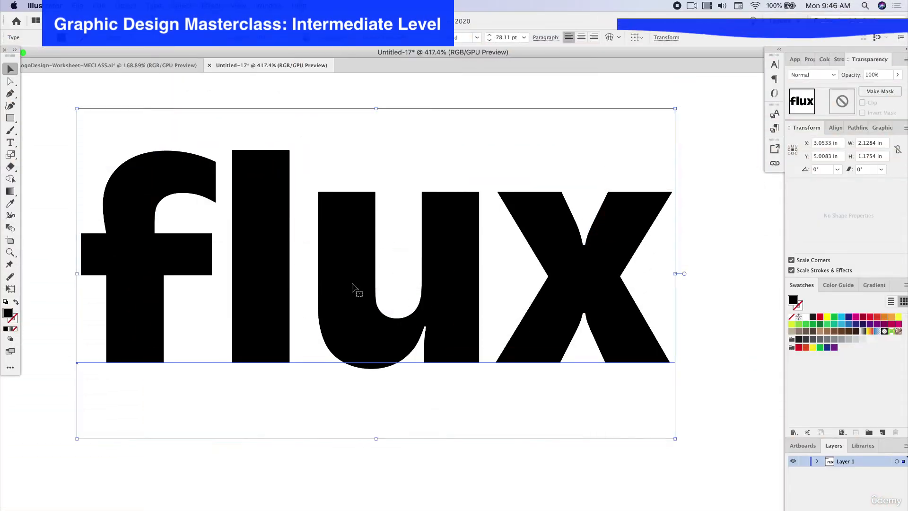
# Convert the flux text to outlines and remove the extra anchor point at the tip of the u's spur
pyautogui.rightClick(352, 275)
pyautogui.click(404, 343)
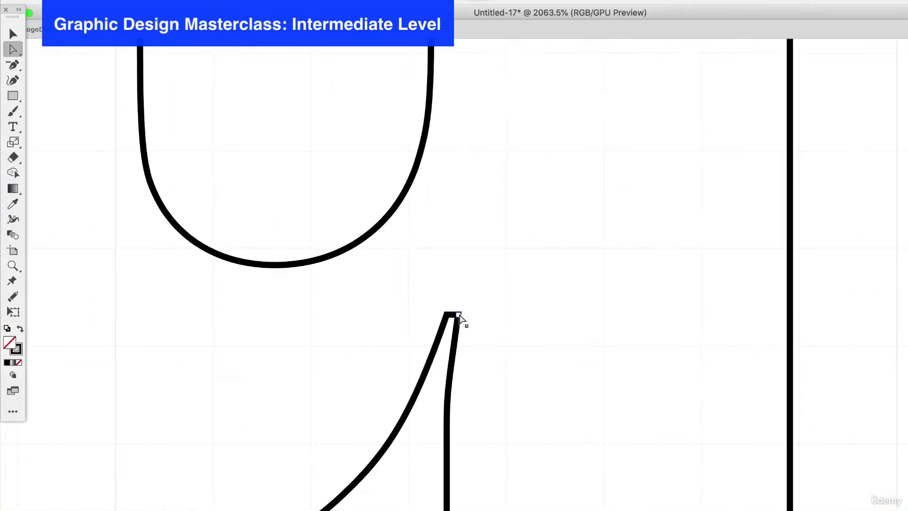
pyautogui.click(13, 65)
pyautogui.click(484, 280)
pyautogui.click(13, 49)
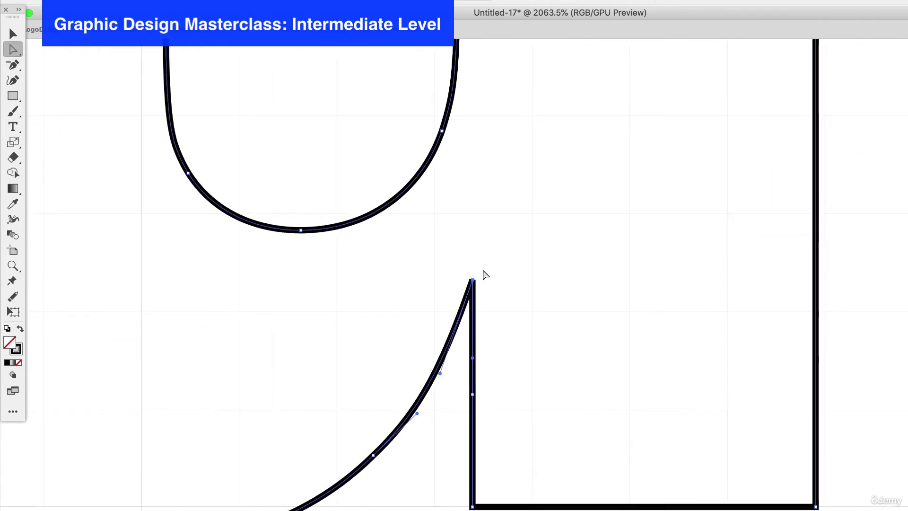
# Lower the tip of the u's spur and adjust the anchor points and handles of the adjoining curve
pyautogui.moveTo(472, 280); pyautogui.dragTo(473, 343)
pyautogui.moveTo(374, 455); pyautogui.dragTo(374, 478)
pyautogui.moveTo(440, 433); pyautogui.dragTo(417, 420)
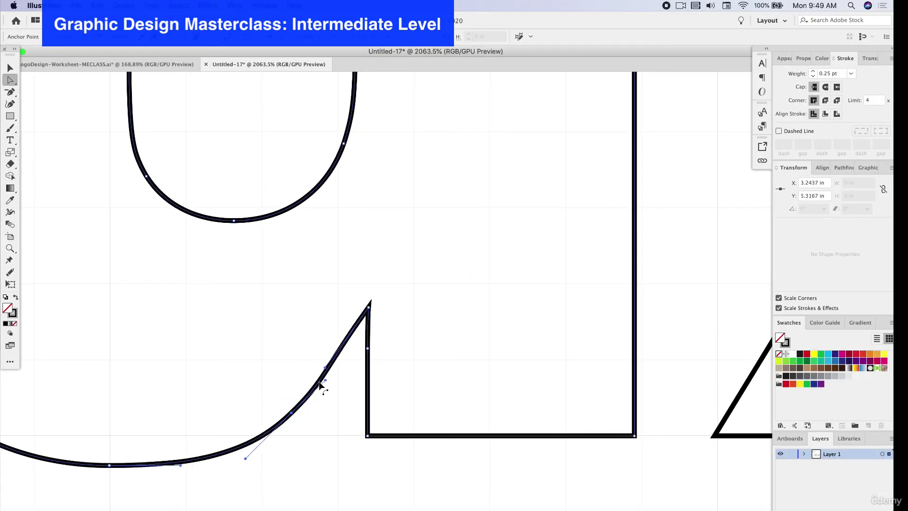
pyautogui.moveTo(368, 308); pyautogui.dragTo(368, 334)
# Refine the anchor points and handles along the u's lower curve and rework the point at the spur's tip
pyautogui.scroll(-3, 405, 397)
pyautogui.moveTo(216, 441); pyautogui.dragTo(217, 426)
pyautogui.moveTo(85, 381); pyautogui.dragTo(68, 347)
pyautogui.moveTo(219, 427); pyautogui.dragTo(214, 421)
pyautogui.moveTo(332, 407); pyautogui.dragTo(332, 408)
pyautogui.scroll(3, 378, 389)
pyautogui.click(10, 92)
pyautogui.click(383, 329)
pyautogui.click(10, 80)
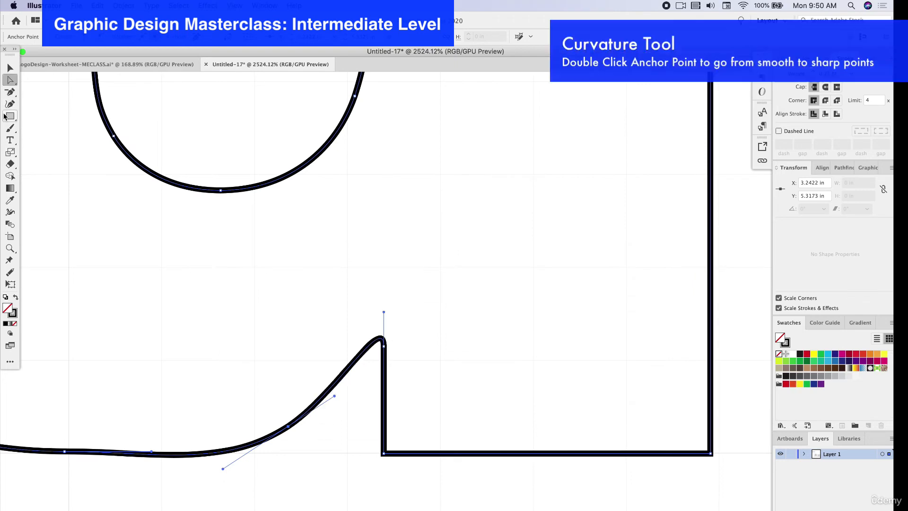
# Remove an anchor point from the u's lower curve and lower the spur's tip with the Curvature tool
pyautogui.click(10, 104)
pyautogui.moveTo(384, 370); pyautogui.dragTo(385, 390)
pyautogui.doubleClick(382, 338)
pyautogui.doubleClick(381, 339)
pyautogui.click(294, 421)
pyautogui.press('Delete')
pyautogui.moveTo(381, 339); pyautogui.dragTo(381, 368)
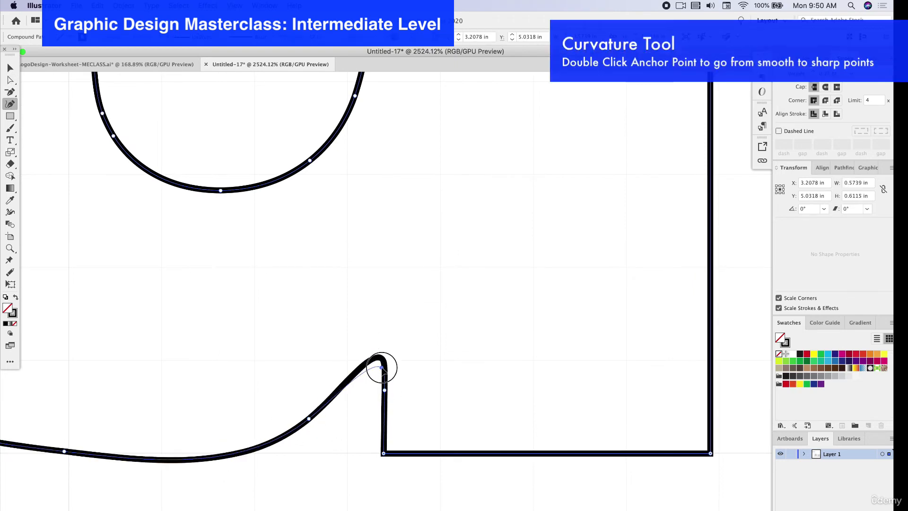
# Smooth the u's lower curve and turn the rounded tip of its spur into a sharp corner
pyautogui.scroll(-4, 342, 418)
pyautogui.moveTo(221, 433); pyautogui.dragTo(207, 443)
pyautogui.click(327, 419)
pyautogui.doubleClick(327, 419)
pyautogui.doubleClick(360, 396)
pyautogui.scroll(-3, 467, 433)
pyautogui.click(421, 457)
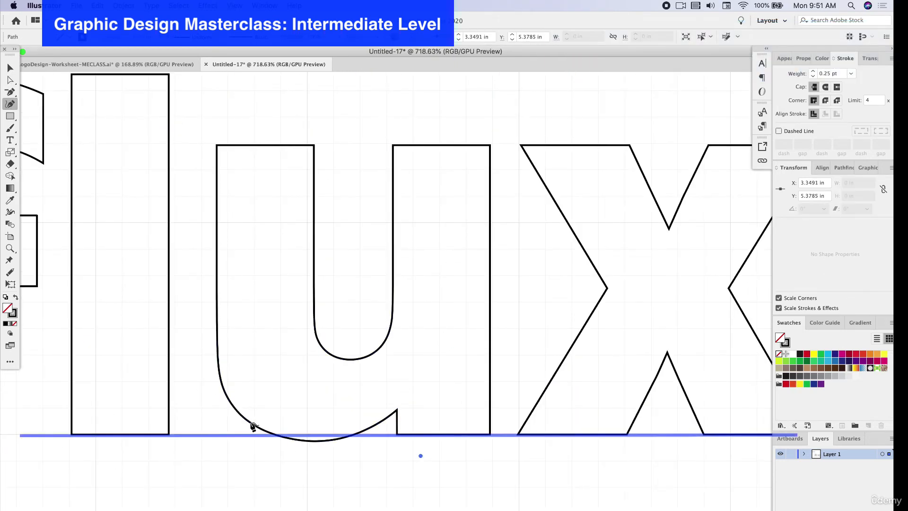
# Smooth the outer shoulder of the f with the Curvature tool, repositioning its anchor point and deleting an extra one
pyautogui.moveTo(249, 149); pyautogui.dragTo(629, 203)
pyautogui.press('v')
pyautogui.press('super+equal')
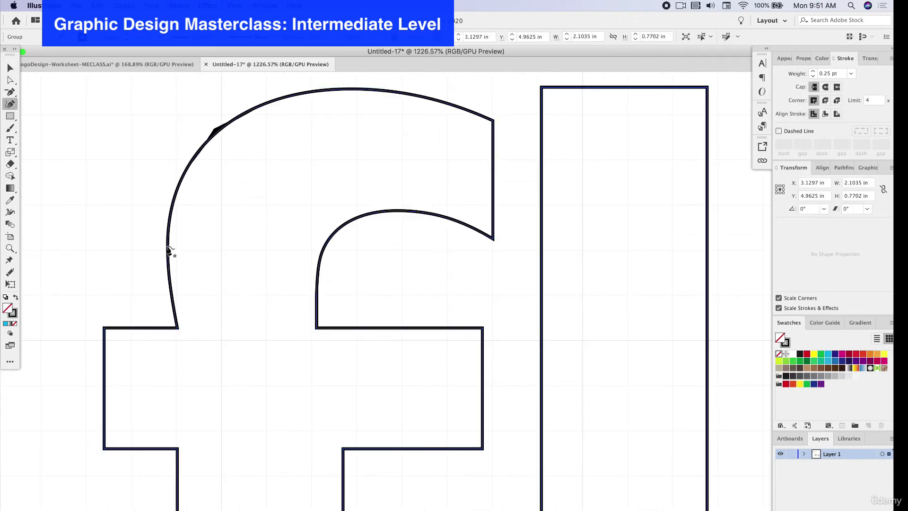
pyautogui.click(240, 228)
pyautogui.press('p')
pyautogui.click(191, 163)
pyautogui.hotkey('shift', '`')
pyautogui.moveTo(223, 147); pyautogui.dragTo(223, 117)
pyautogui.click(177, 225)
pyautogui.press('Delete')
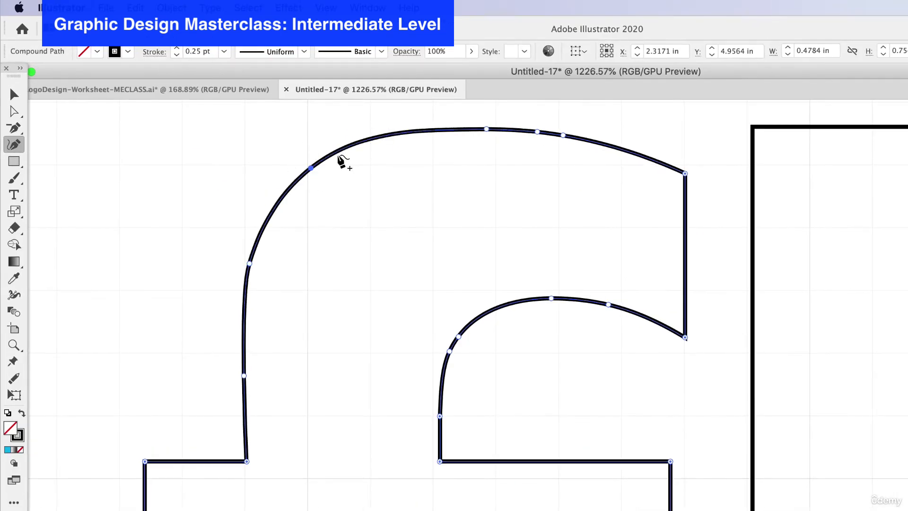
# Fine-tune the anchor points along the f's top edge and inner hook curve
pyautogui.scroll(1, 389, 101)
pyautogui.moveTo(441, 113); pyautogui.dragTo(442, 110)
pyautogui.moveTo(458, 345)
pyautogui.mouseDown()
pyautogui.moveTo(462, 327)
pyautogui.moveTo(456, 333)
pyautogui.mouseUp()
pyautogui.moveTo(450, 359); pyautogui.dragTo(474, 313)
pyautogui.moveTo(551, 306); pyautogui.dragTo(550, 298)
pyautogui.doubleClick(440, 424)
pyautogui.scroll(3, 542, 219)
pyautogui.scroll(-3, 542, 219)
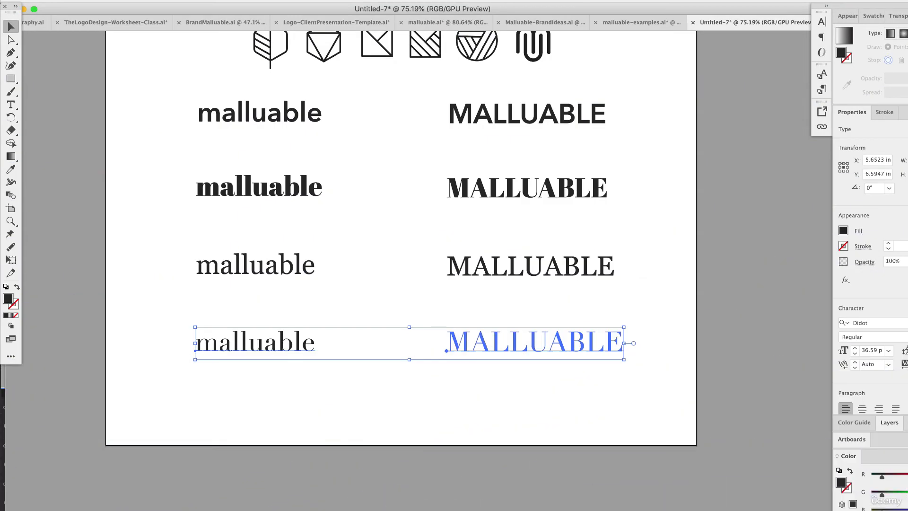
# Deselect the Didot words, examine their serifs and place a copy of the pair beneath them
pyautogui.click(430, 317)
pyautogui.scroll(3, 409, 375)
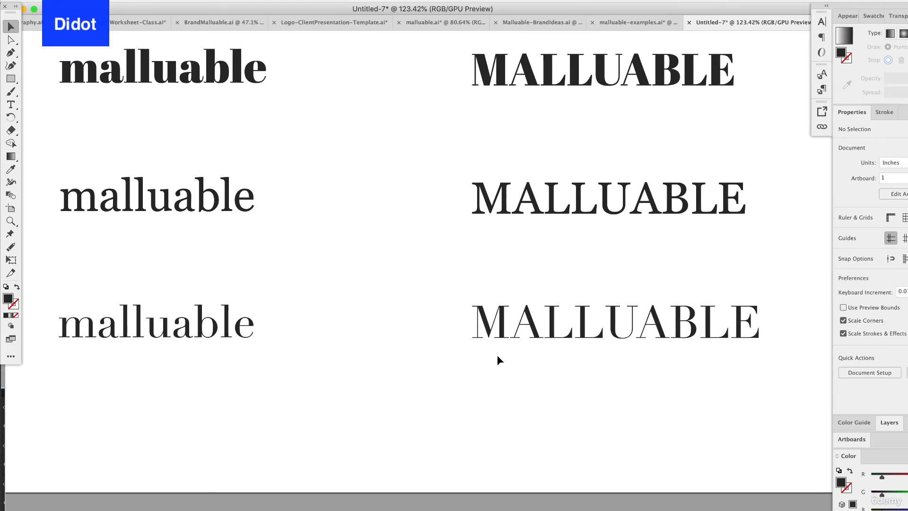
pyautogui.scroll(-5, 498, 355)
pyautogui.moveTo(559, 369); pyautogui.dragTo(348, 418)
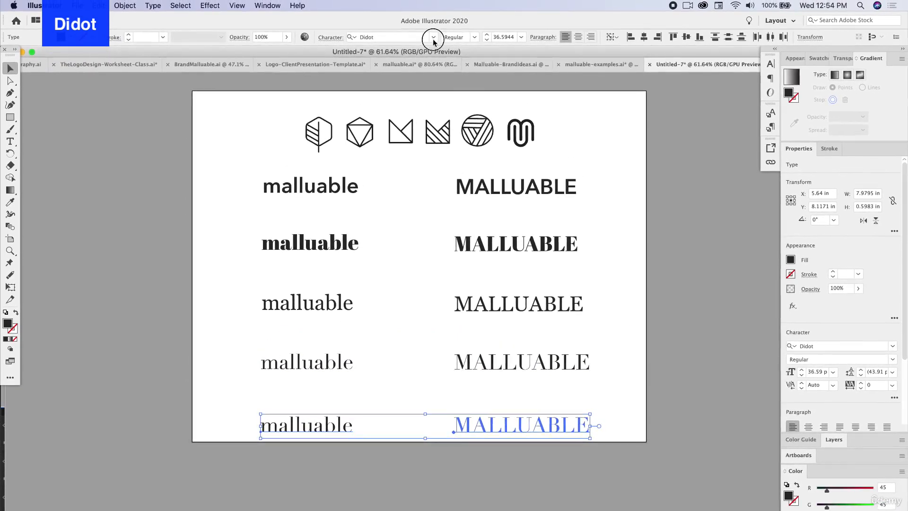
# Filter the fonts by Slab Serif, set the copied pair to Rockwell and deselect it
pyautogui.click(433, 37)
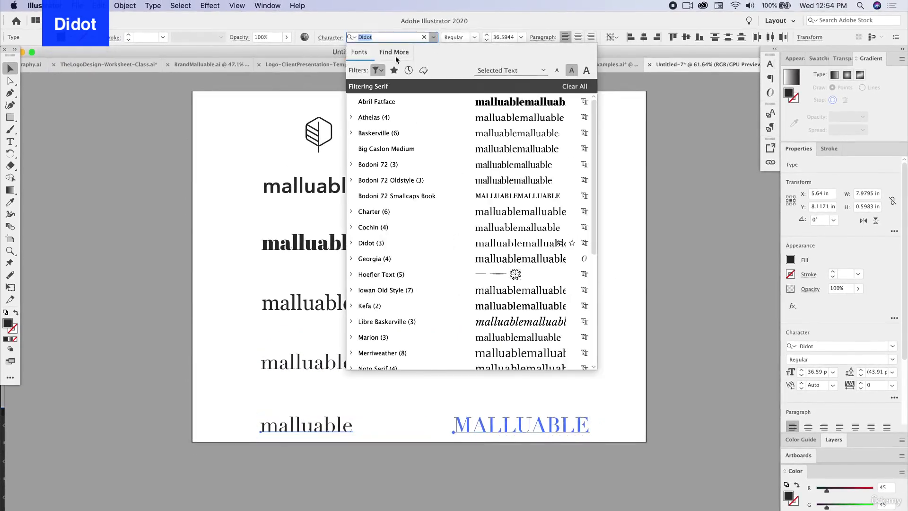
pyautogui.click(378, 70)
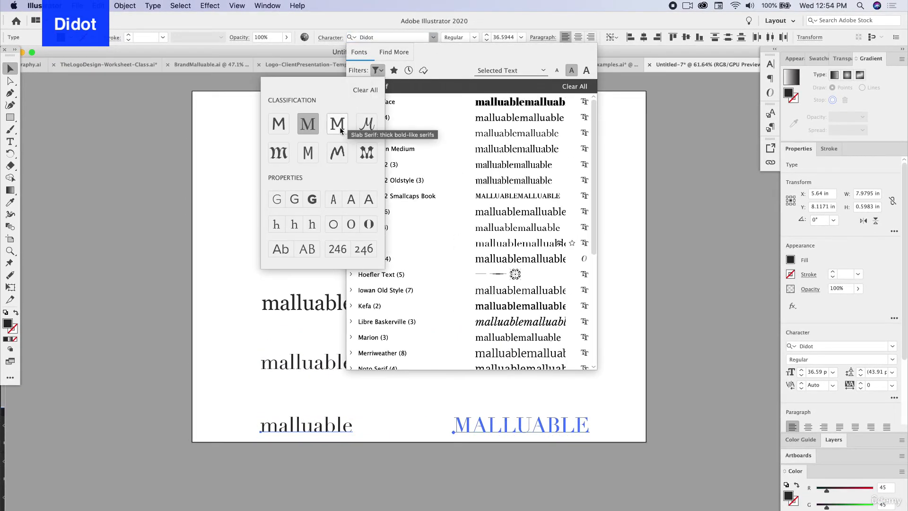
pyautogui.click(341, 131)
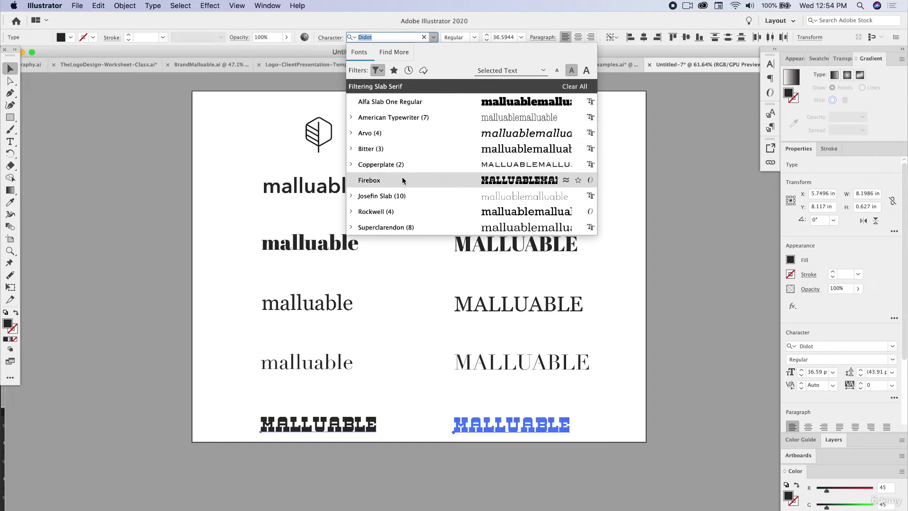
pyautogui.click(381, 213)
pyautogui.click(413, 385)
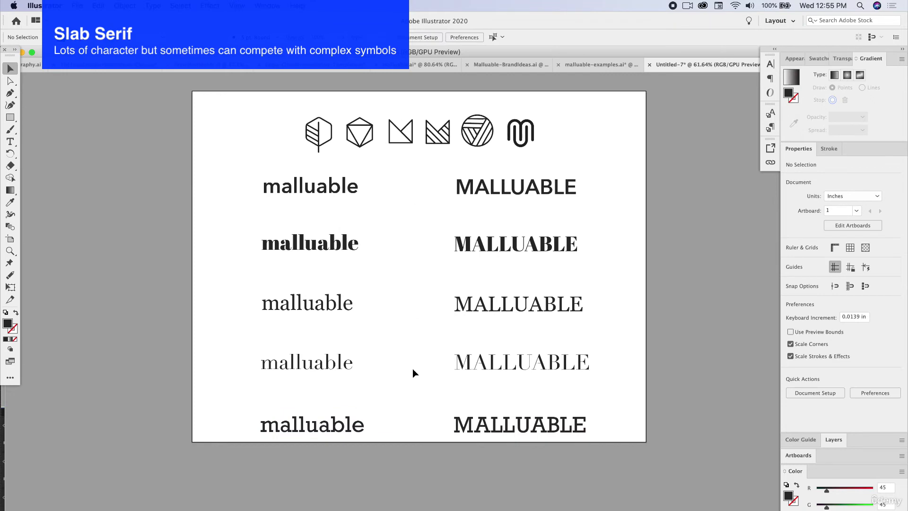
# Examine the lowercase Rockwell word up close against the Didot word above it, then against the other rows
pyautogui.click(298, 427)
pyautogui.scroll(5, 322, 426)
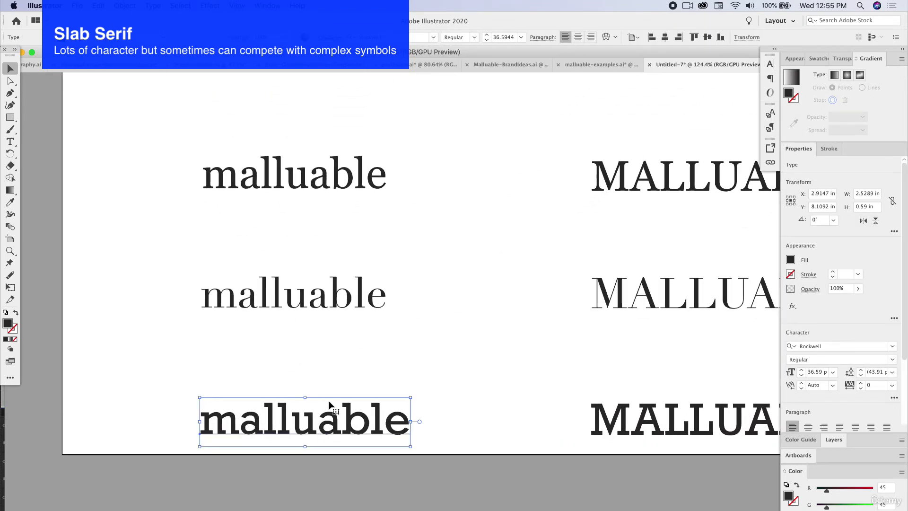
pyautogui.scroll(4, 329, 402)
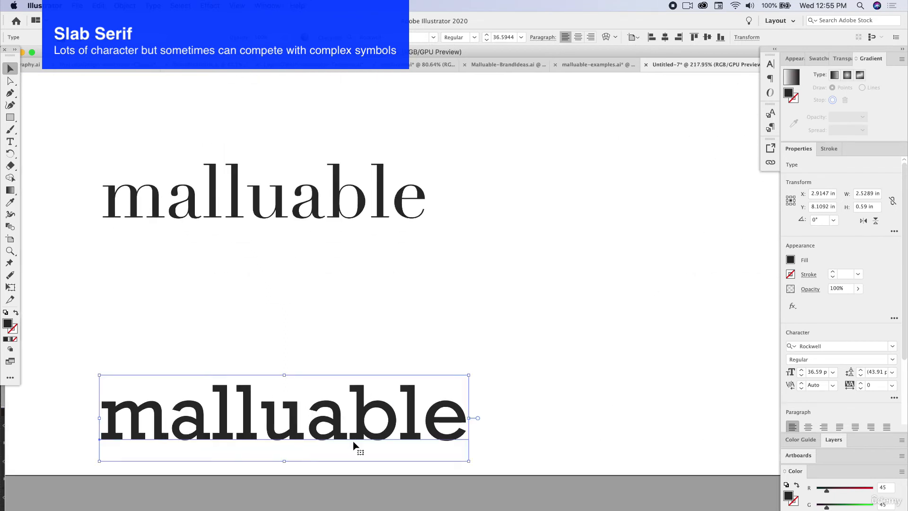
pyautogui.click(330, 333)
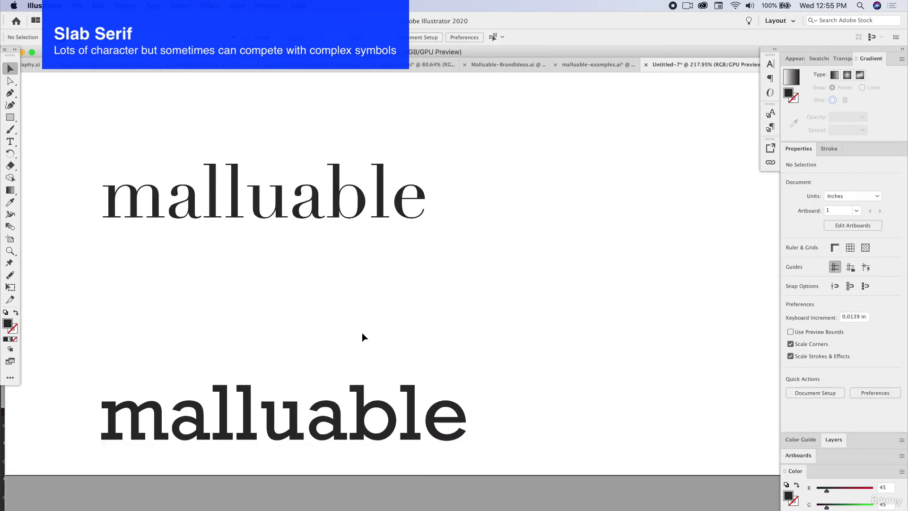
pyautogui.scroll(-1, 362, 333)
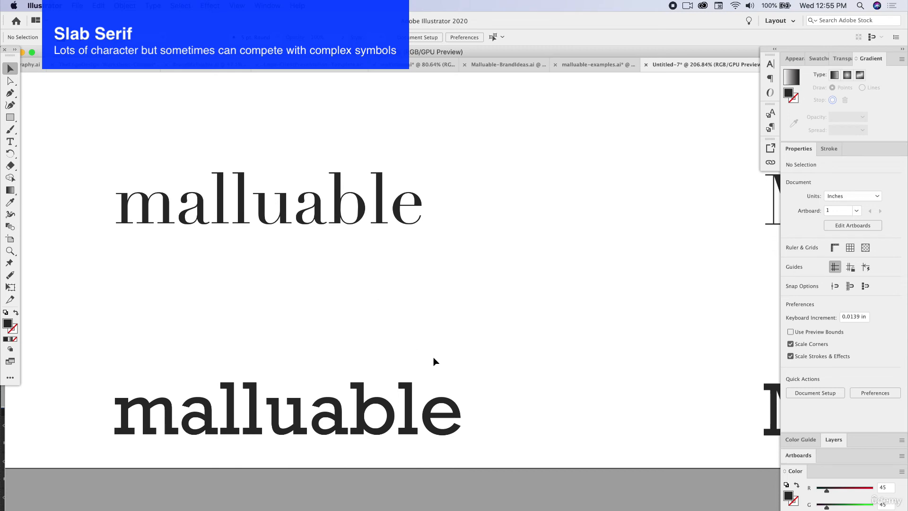
pyautogui.scroll(-2, 435, 361)
pyautogui.scroll(-5, 434, 361)
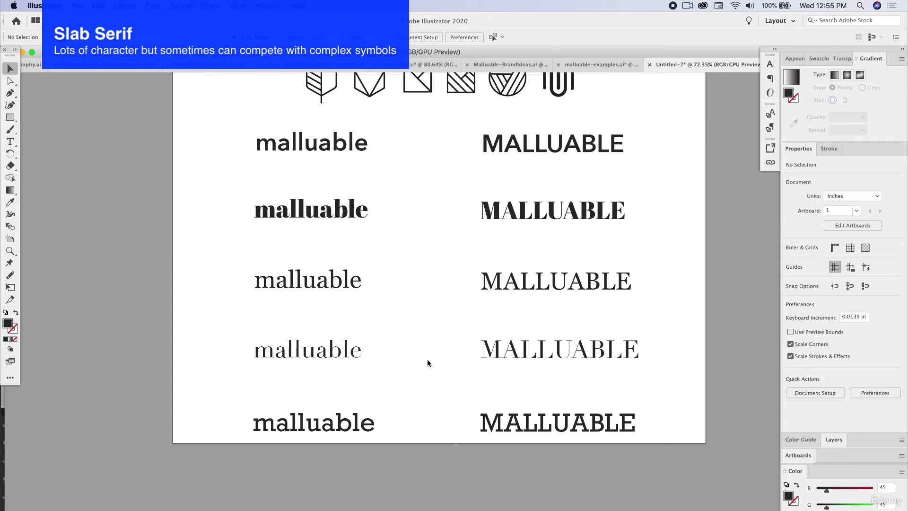
# Select both Rockwell words, look through the Script fonts and switch the font filter to Sans Serif
pyautogui.click(367, 423)
pyautogui.keyDown('shift'); pyautogui.click(522, 414); pyautogui.keyUp('shift')
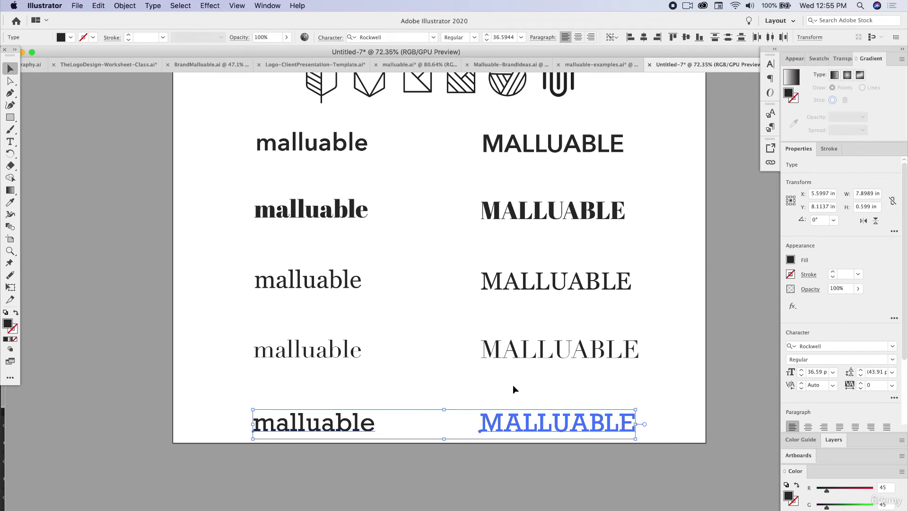
pyautogui.click(432, 37)
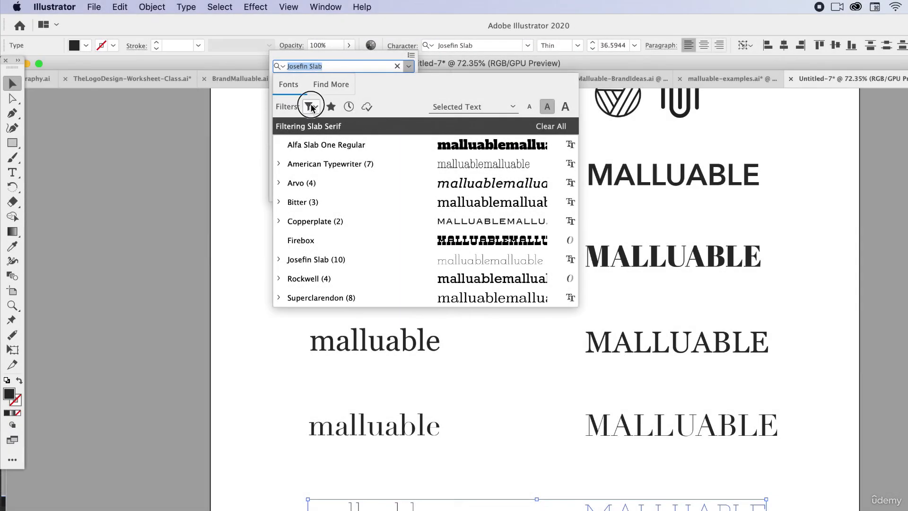
pyautogui.click(311, 106)
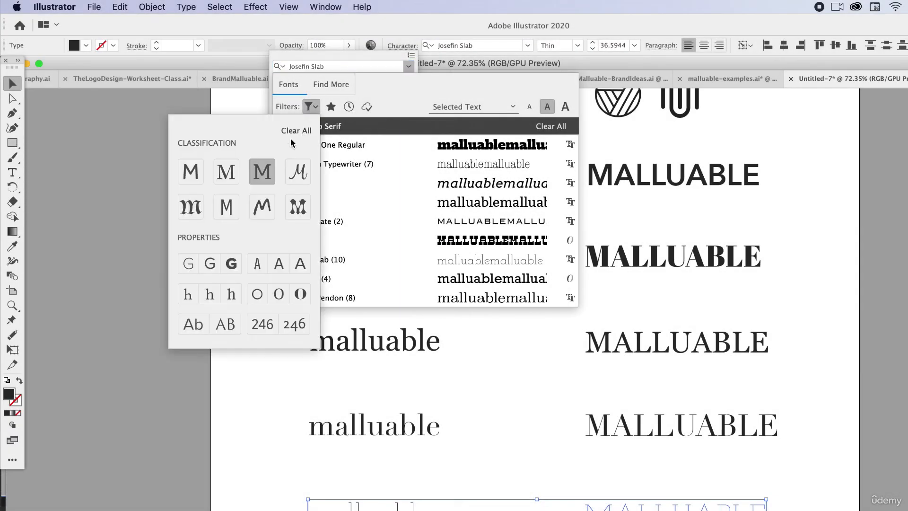
pyautogui.click(299, 172)
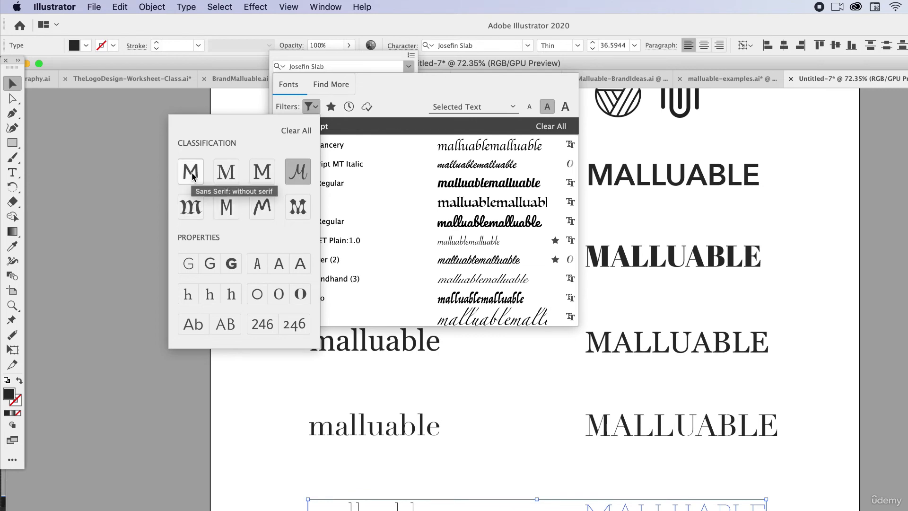
pyautogui.click(226, 172)
pyautogui.click(195, 176)
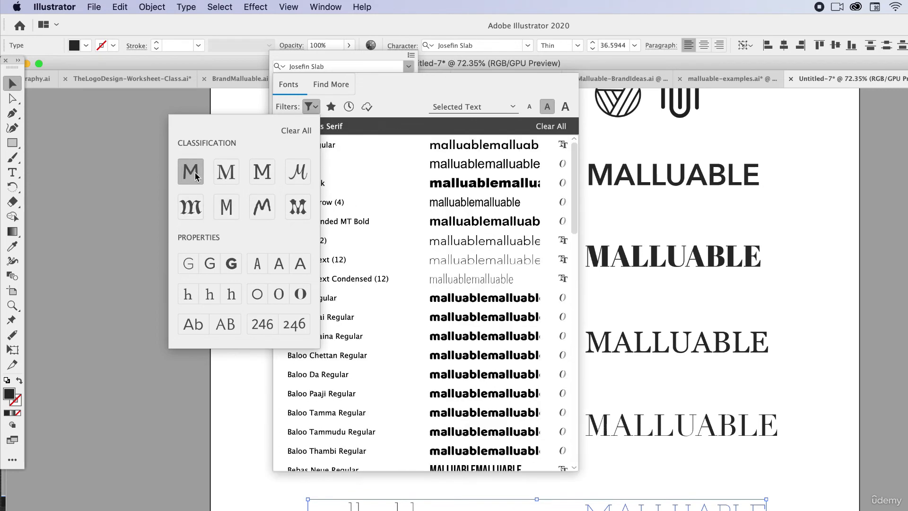
pyautogui.click(393, 83)
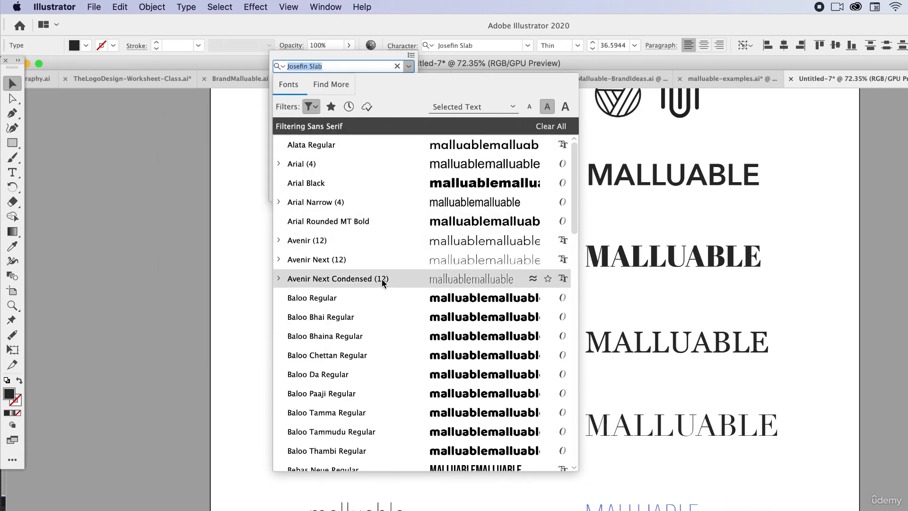
# Browse the sans serif fonts and set the bottom pair of words to a thin weight of Roboto
pyautogui.scroll(-5, 378, 284)
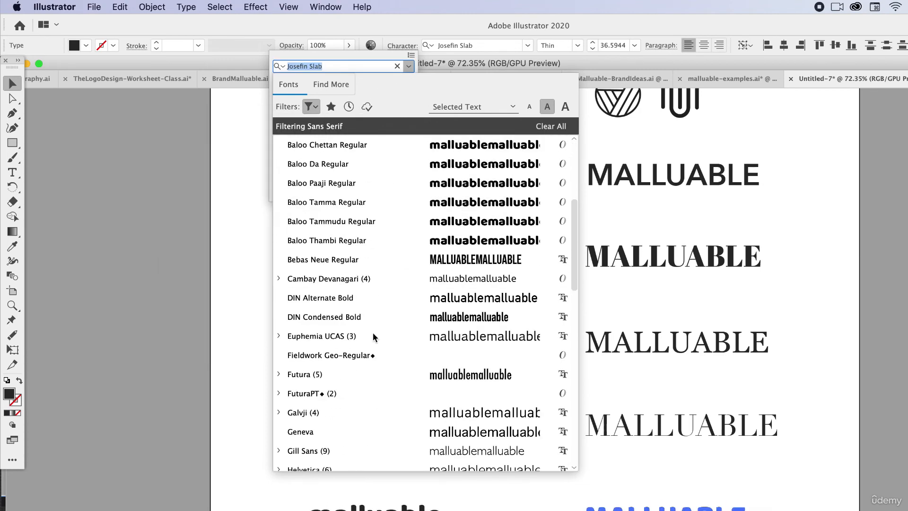
pyautogui.scroll(-8, 374, 397)
pyautogui.scroll(-5, 368, 370)
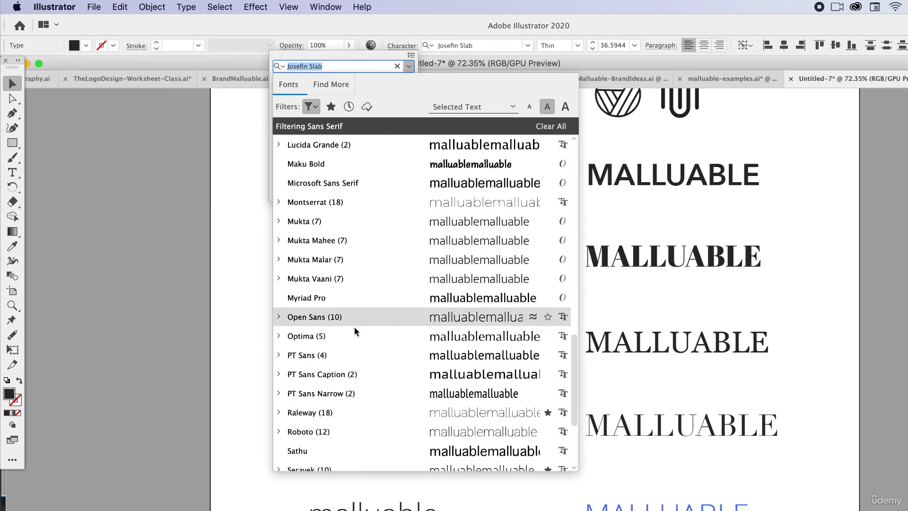
pyautogui.scroll(-2, 370, 362)
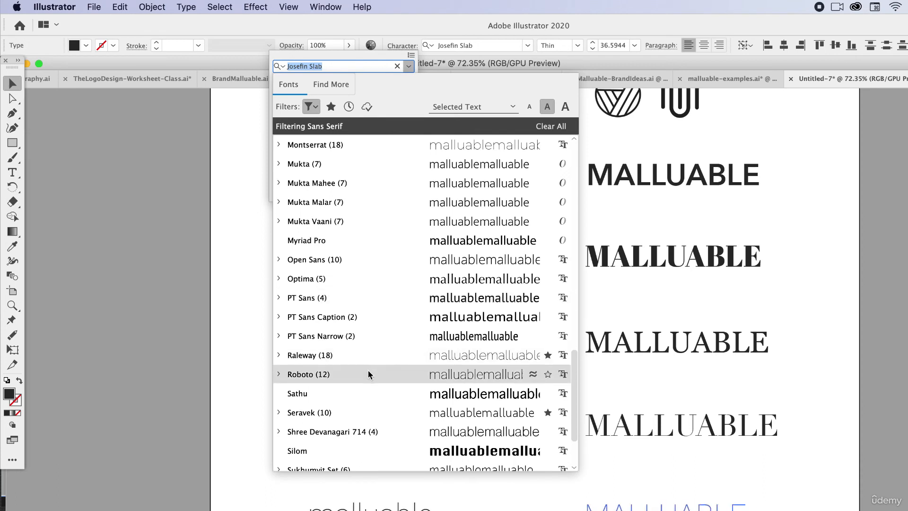
pyautogui.scroll(-2, 367, 372)
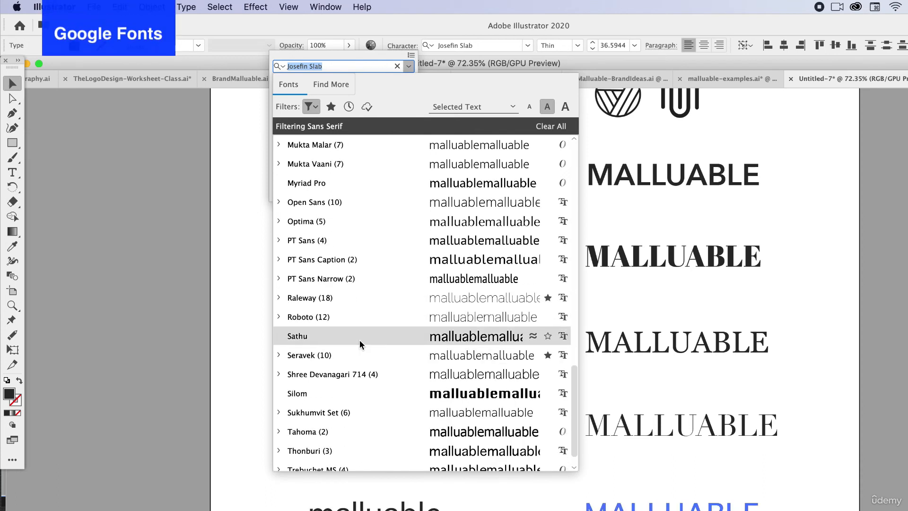
pyautogui.scroll(-1, 364, 378)
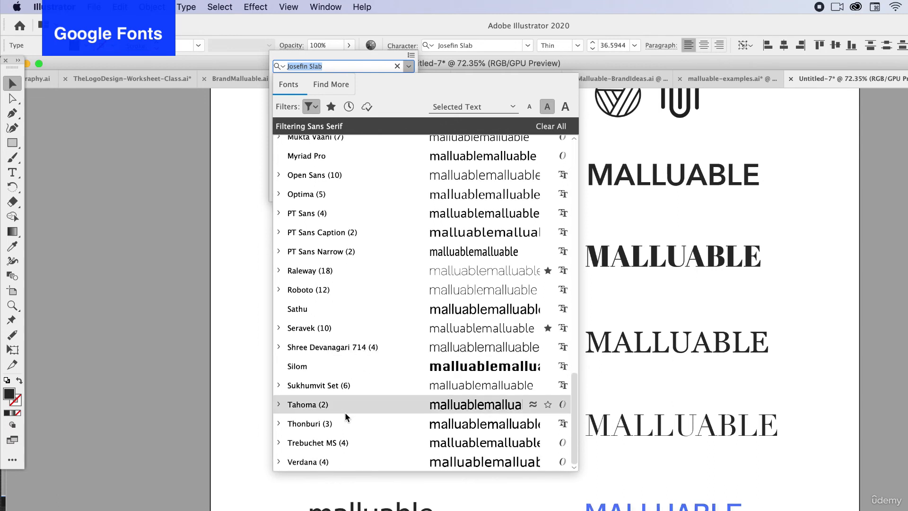
pyautogui.click(278, 290)
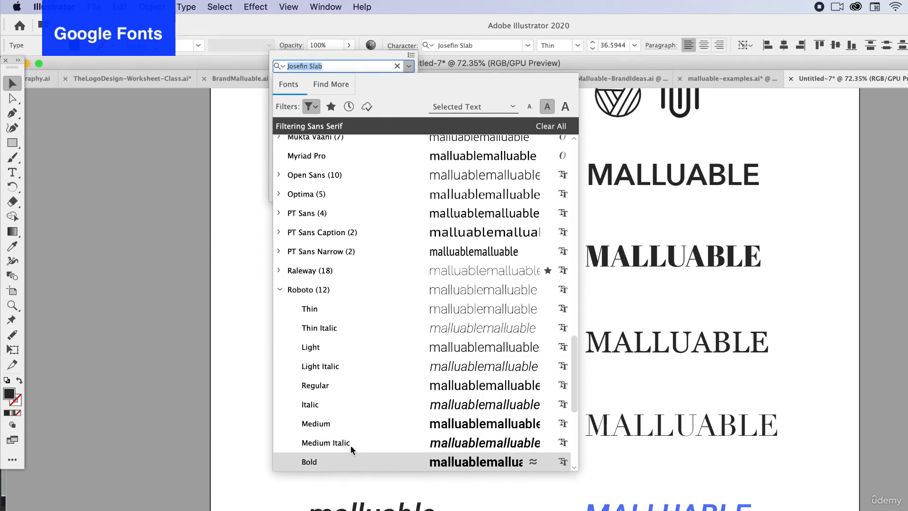
pyautogui.click(352, 312)
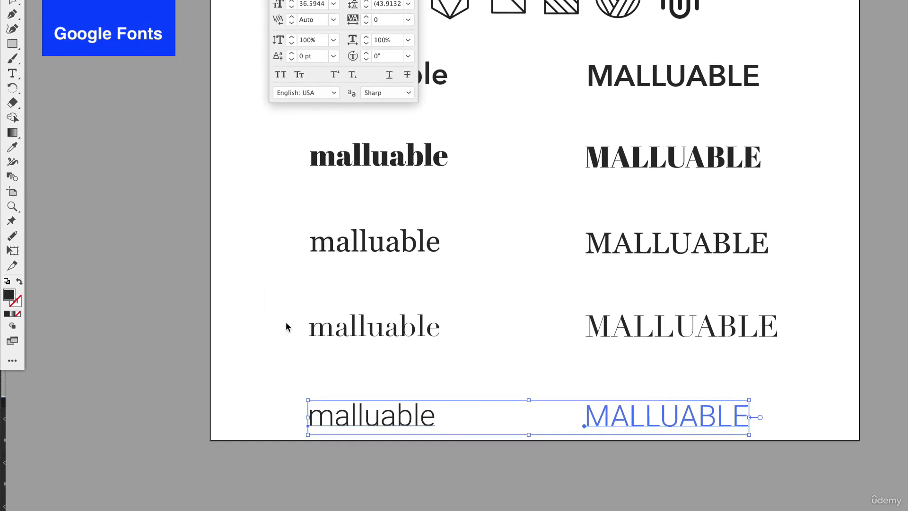
# Deselect the Roboto pair and compare all the font rows with the logo icons
pyautogui.click(257, 274)
pyautogui.scroll(5, 606, 388)
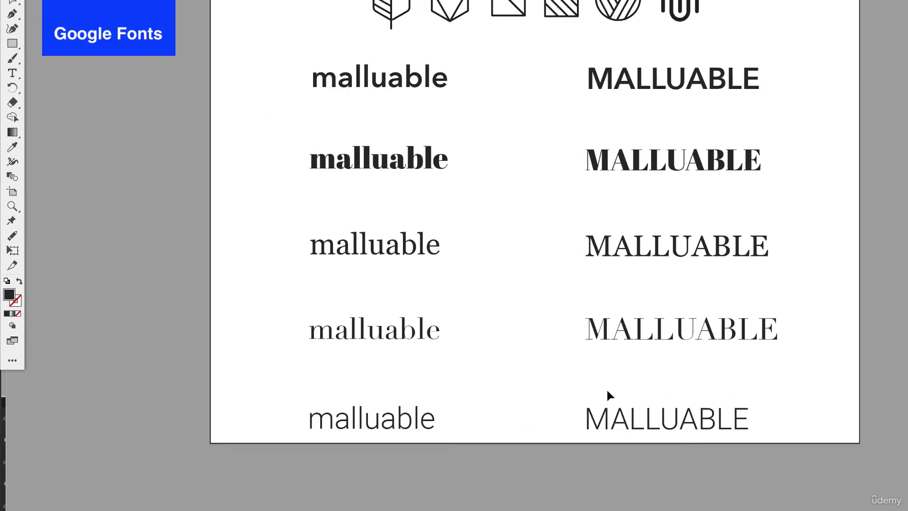
pyautogui.scroll(-1, 605, 387)
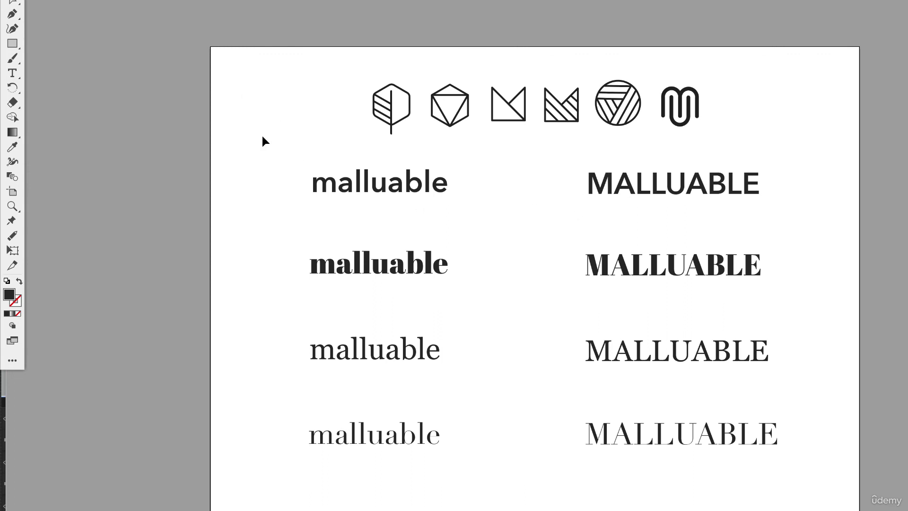
pyautogui.scroll(-1, 578, 209)
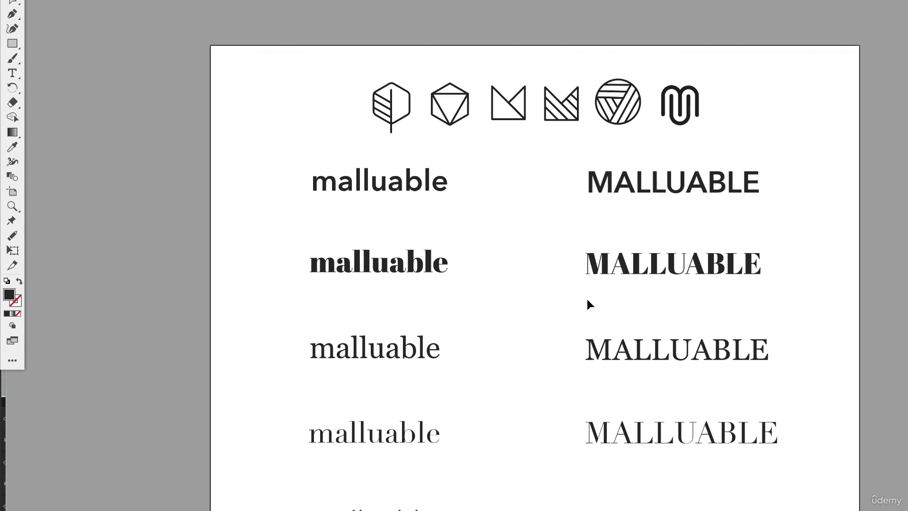